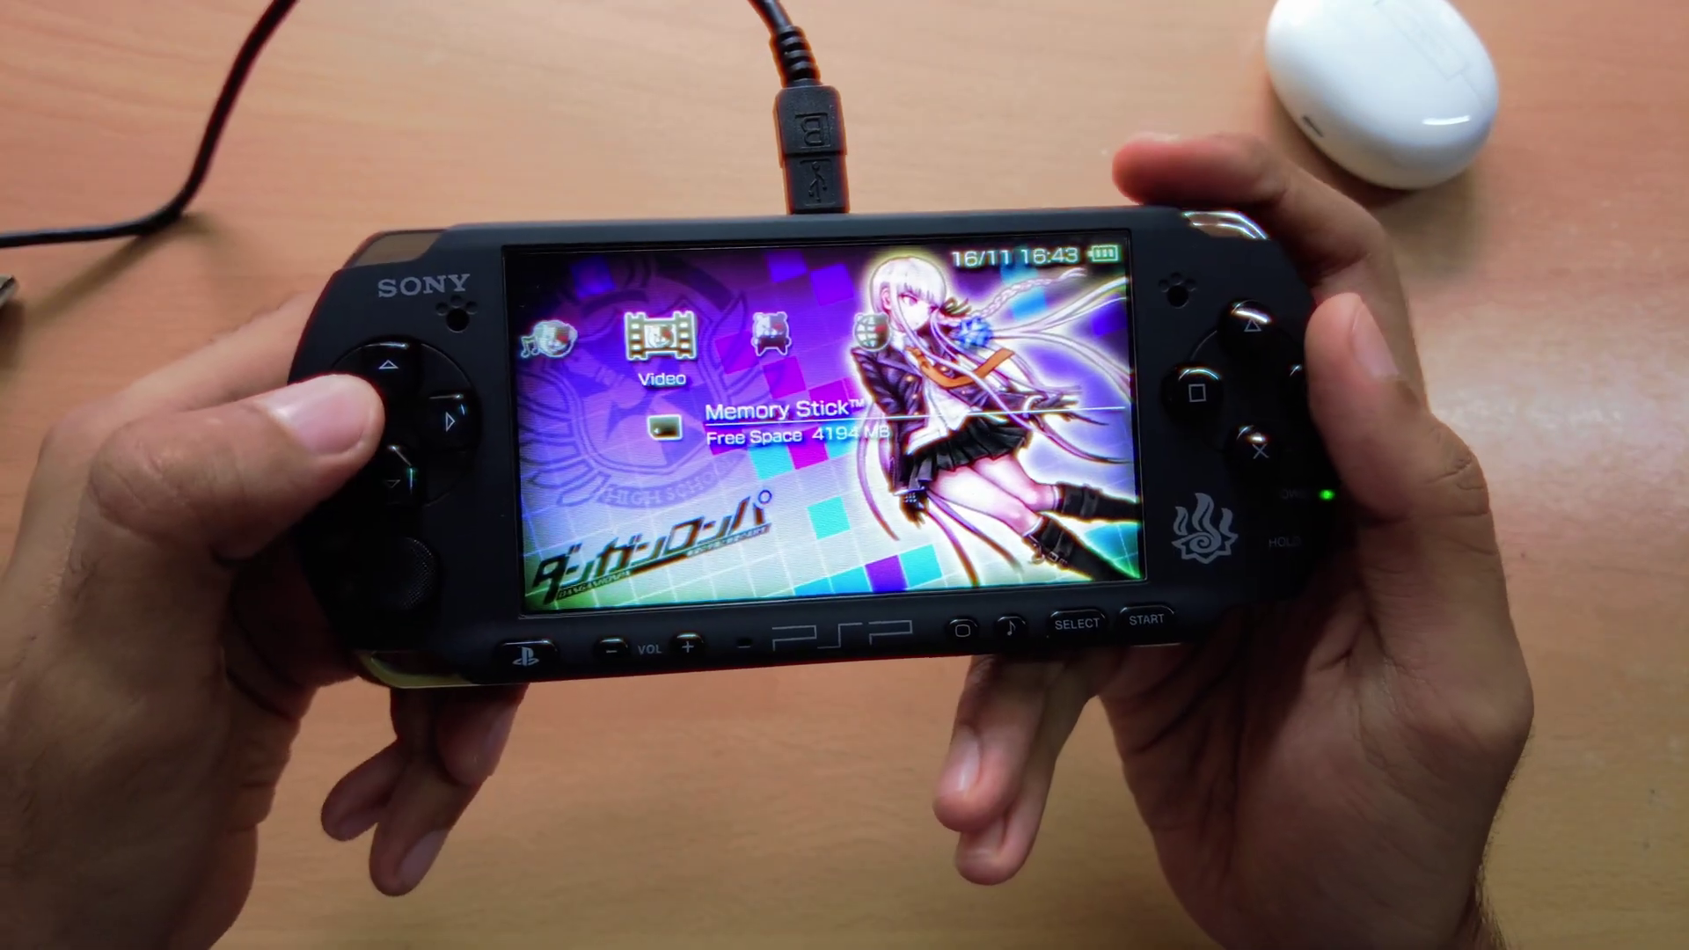
Step: On the PSP, select USB Connection under Settings and enter USB mode
{"action": "key", "text": "Left"}
{"action": "key", "text": "Left"}
{"action": "key", "text": "Left"}
{"action": "key", "text": "Left"}
{"action": "key", "text": "Up"}
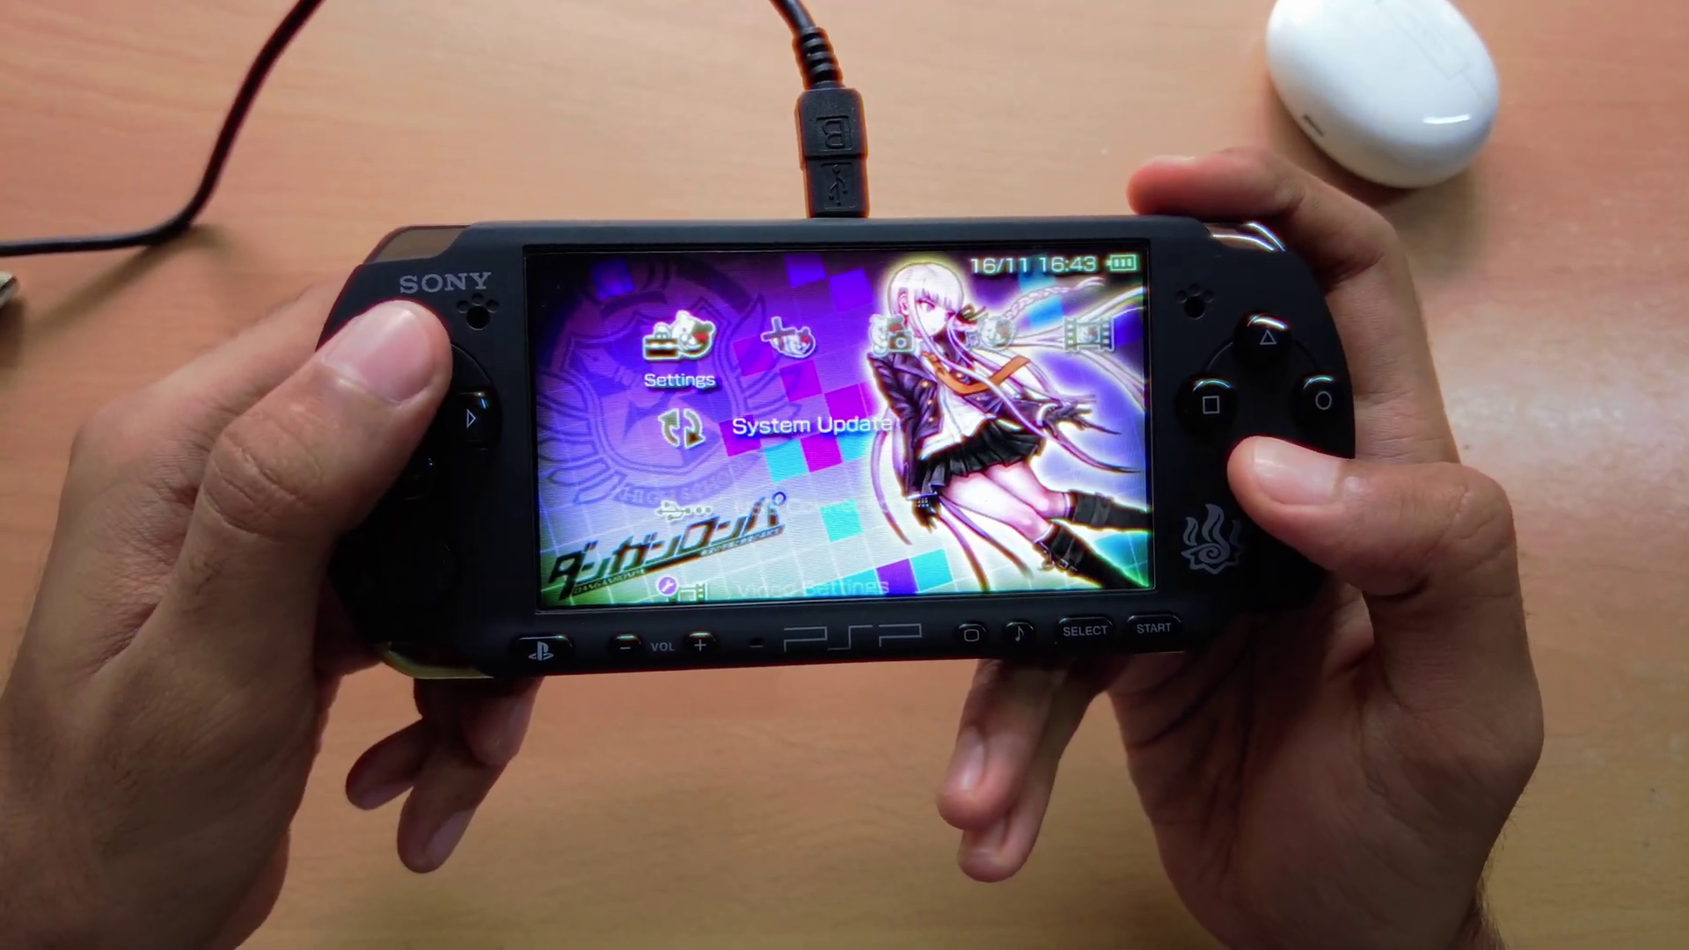
{"action": "key", "text": "Down"}
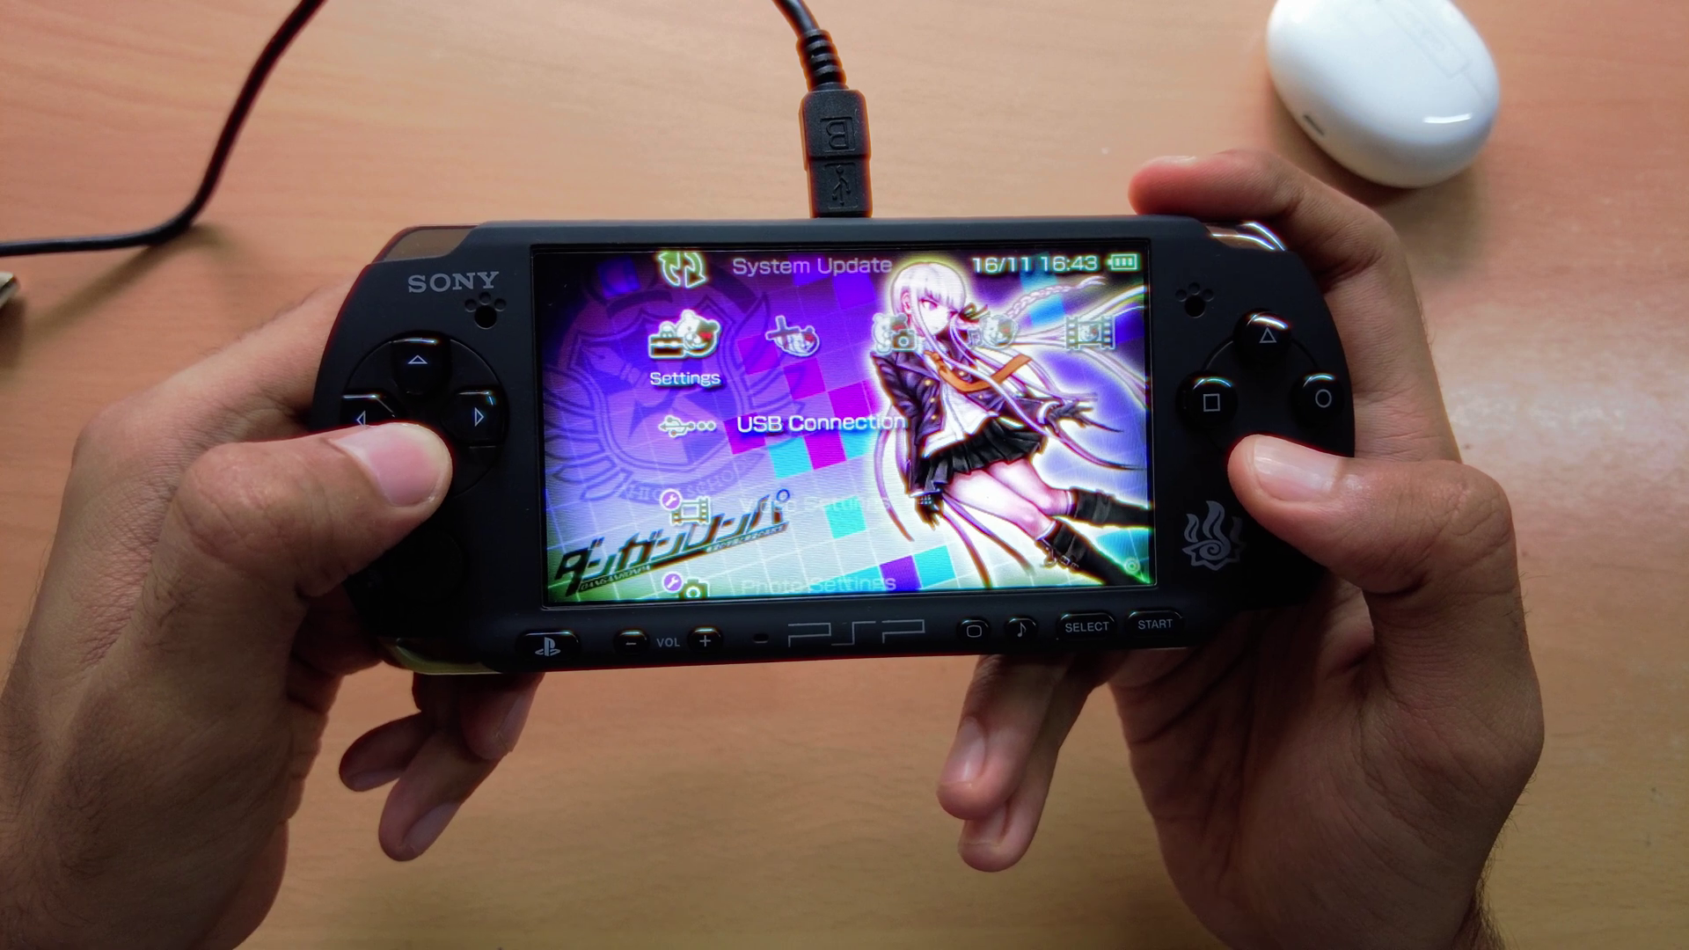
{"action": "key", "text": "Return"}
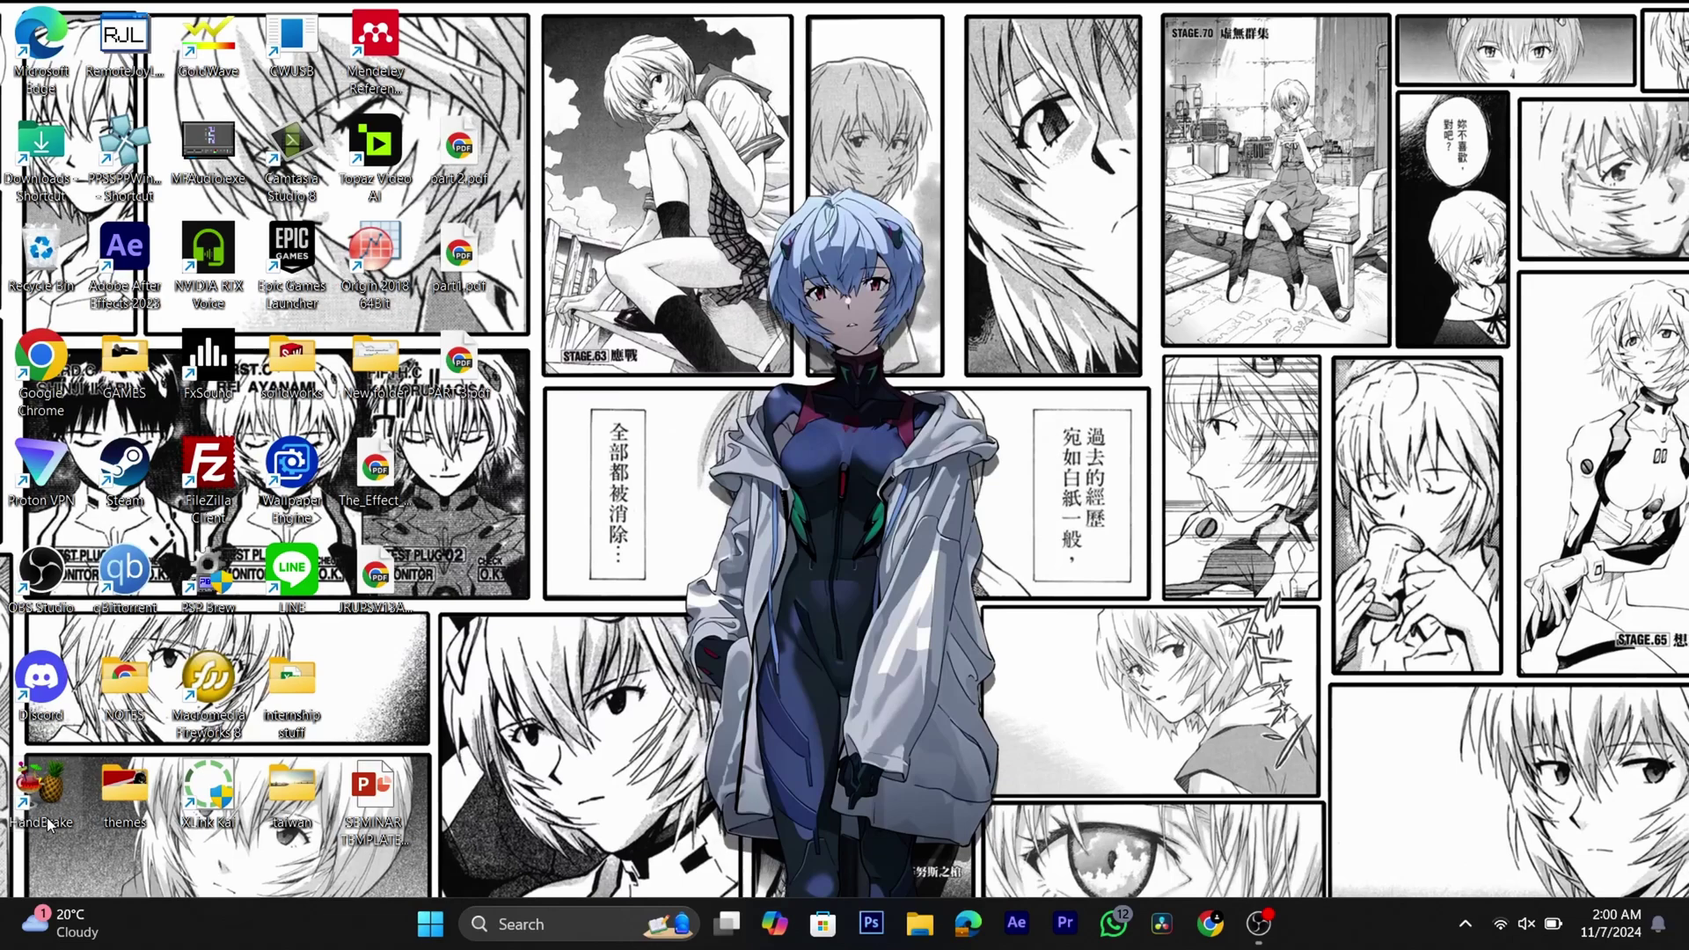
Step: Launch HandBrake maximized and load the Dandadan episode 04 MKV from Downloads as the source
{"action": "double_click", "coordinate": [48, 822]}
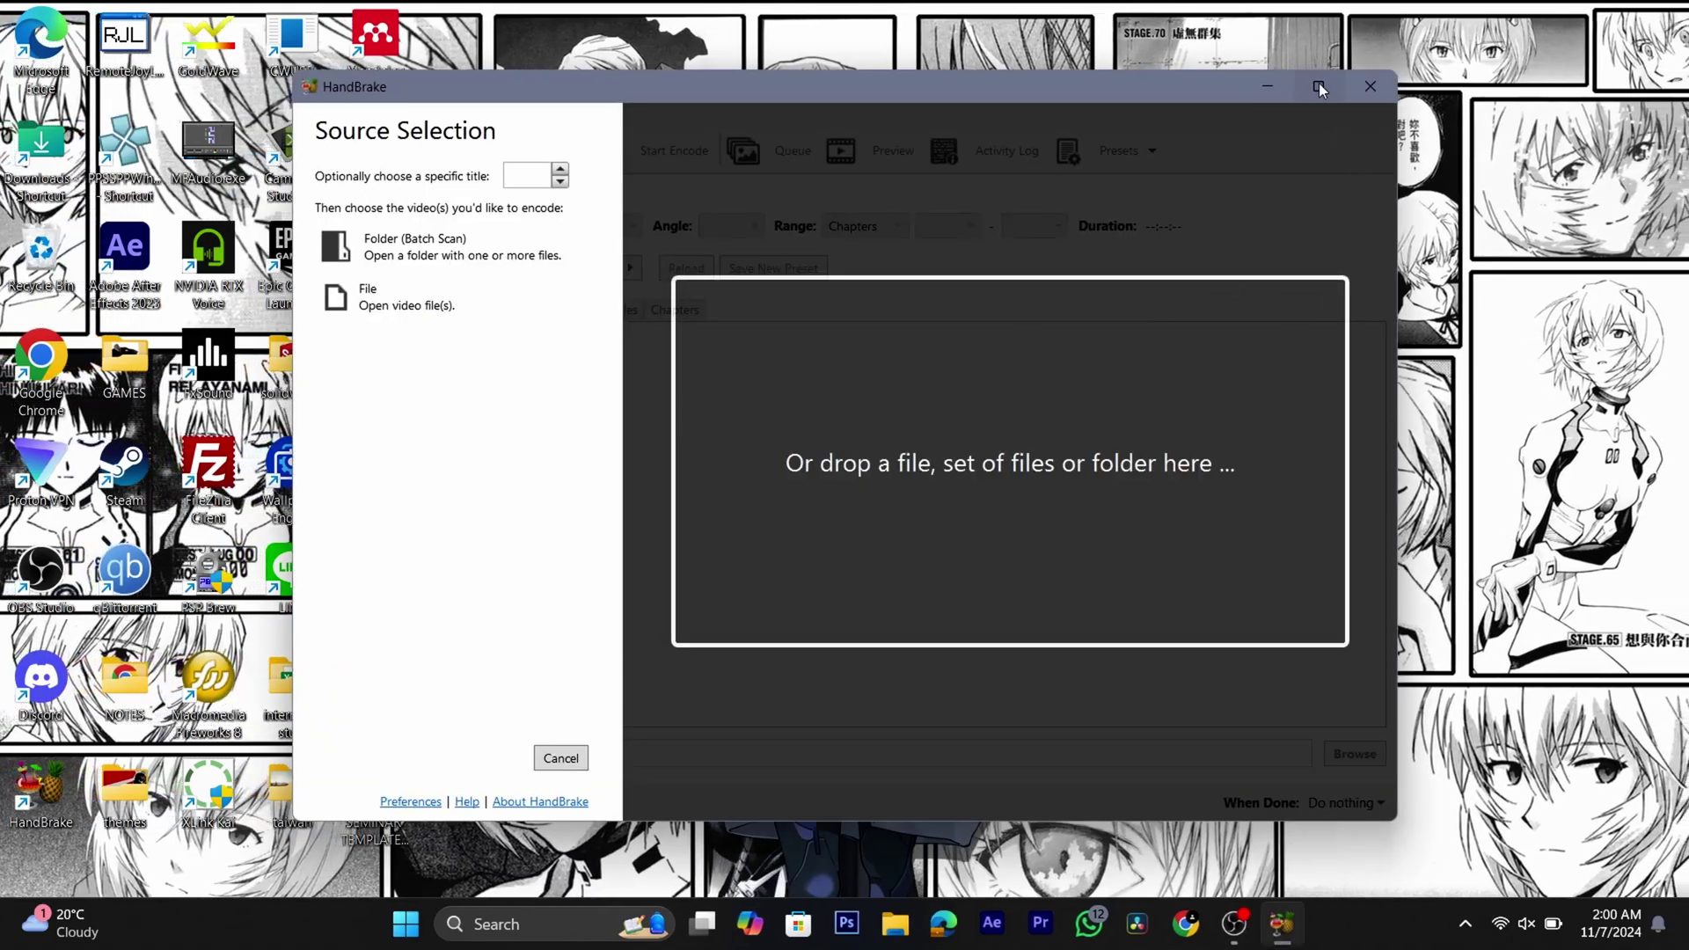
{"action": "left_click", "coordinate": [1318, 85]}
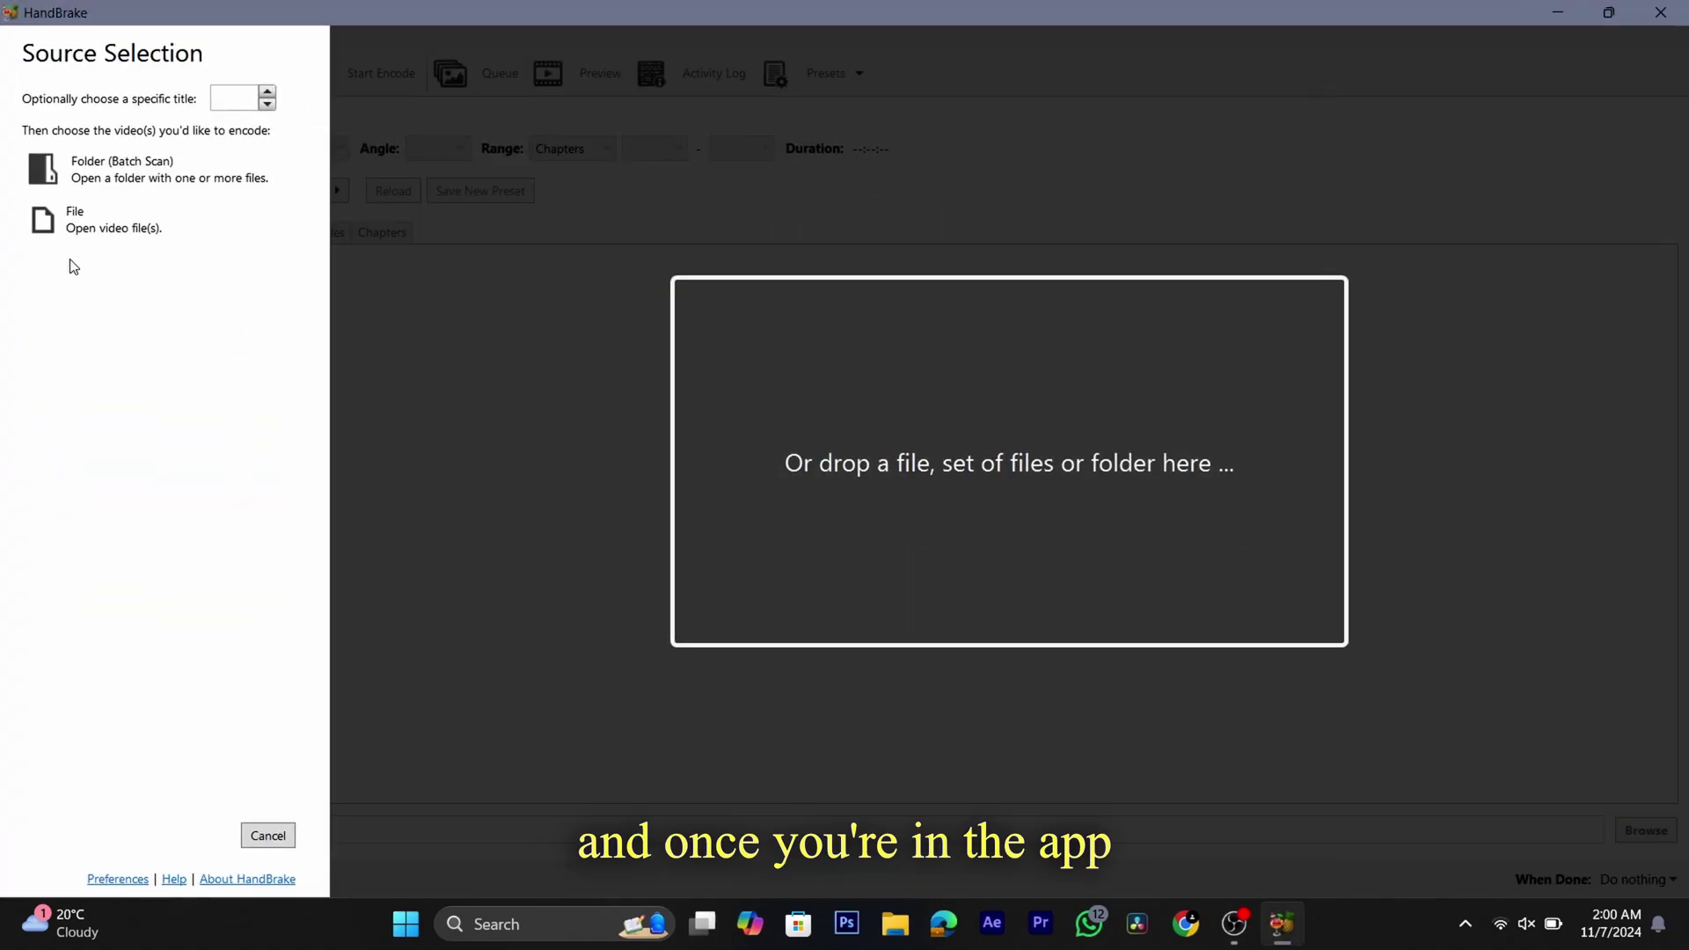
{"action": "left_click", "coordinate": [76, 230]}
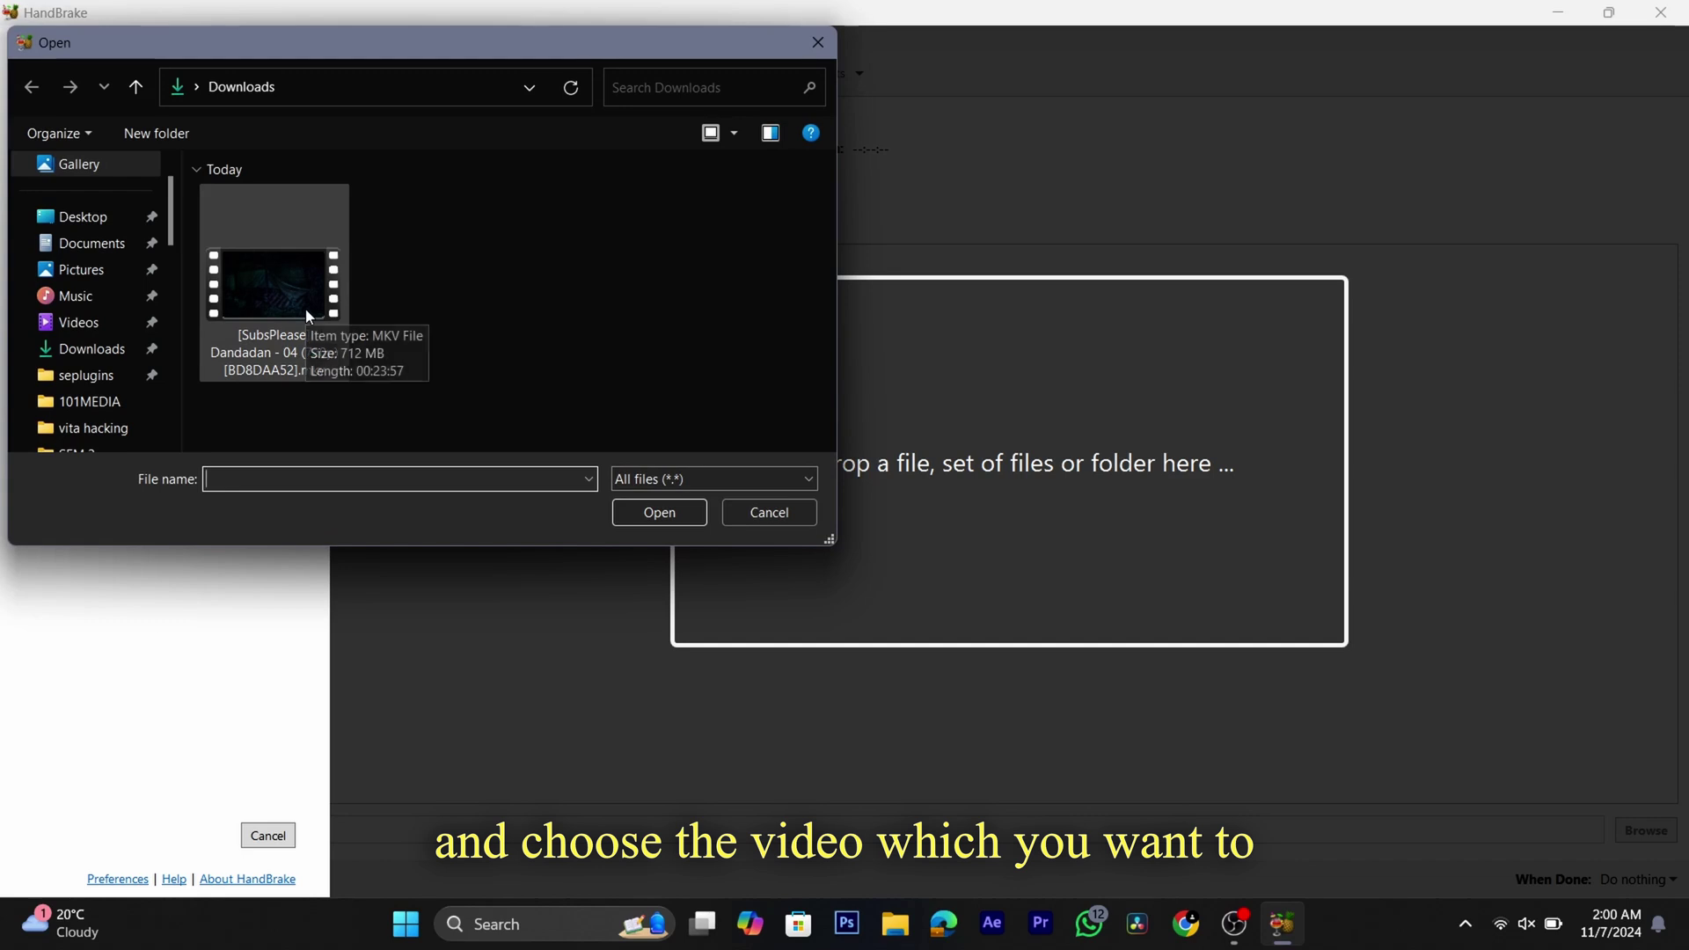
{"action": "left_click", "coordinate": [305, 310]}
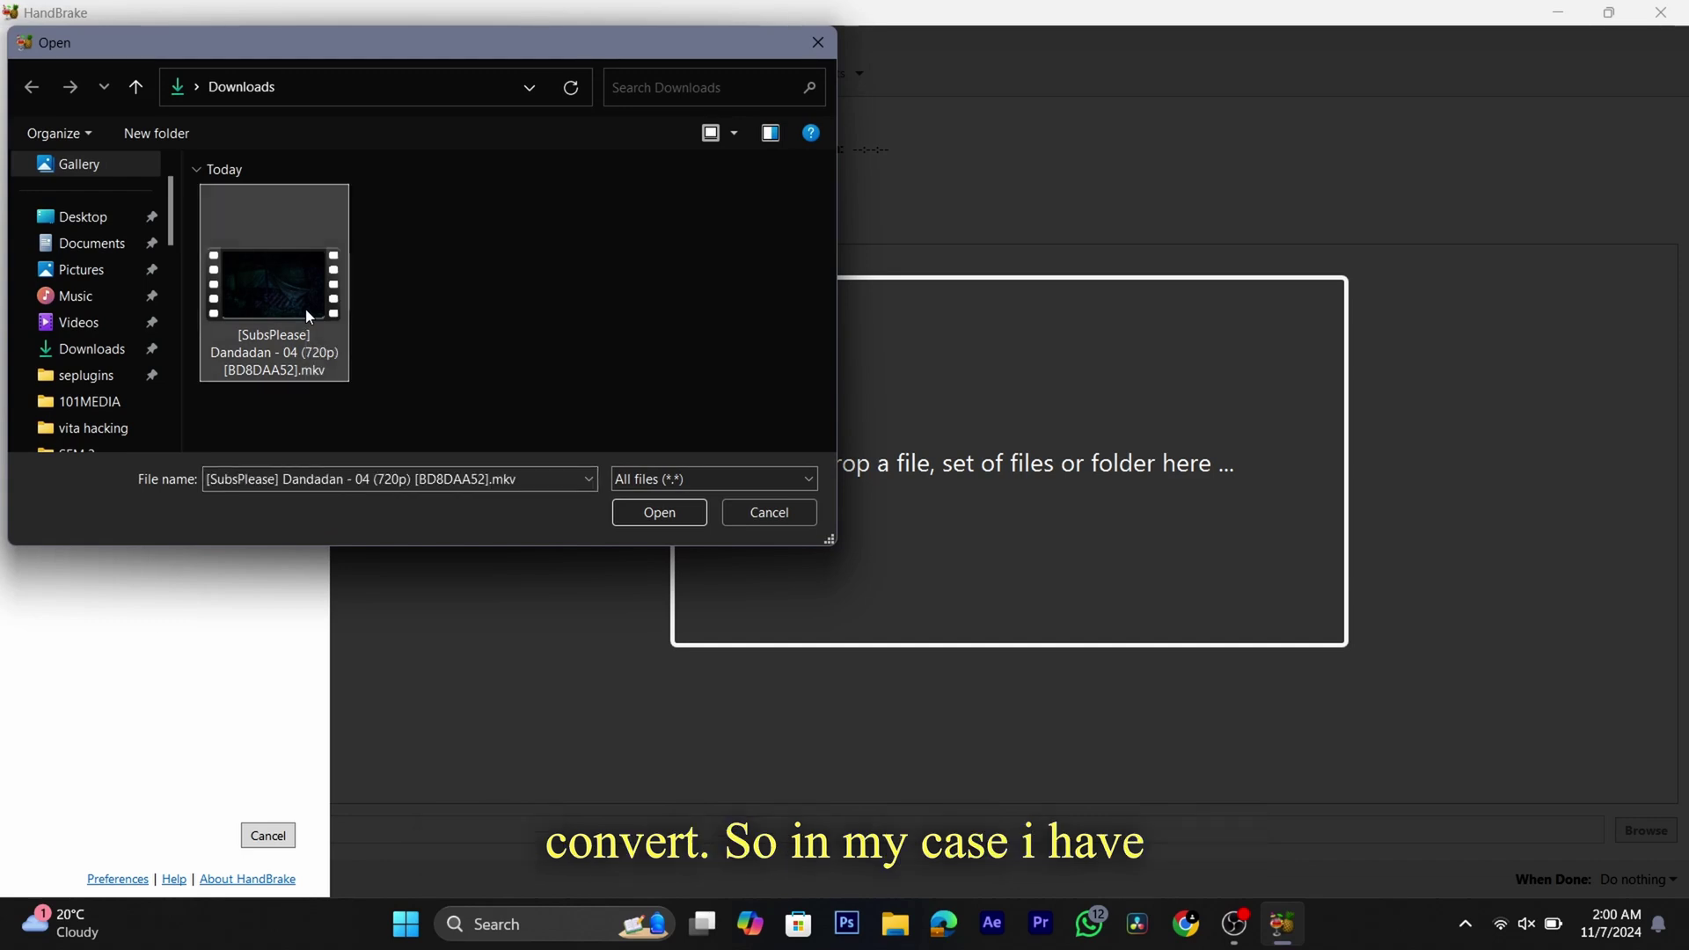
{"action": "left_click", "coordinate": [627, 508]}
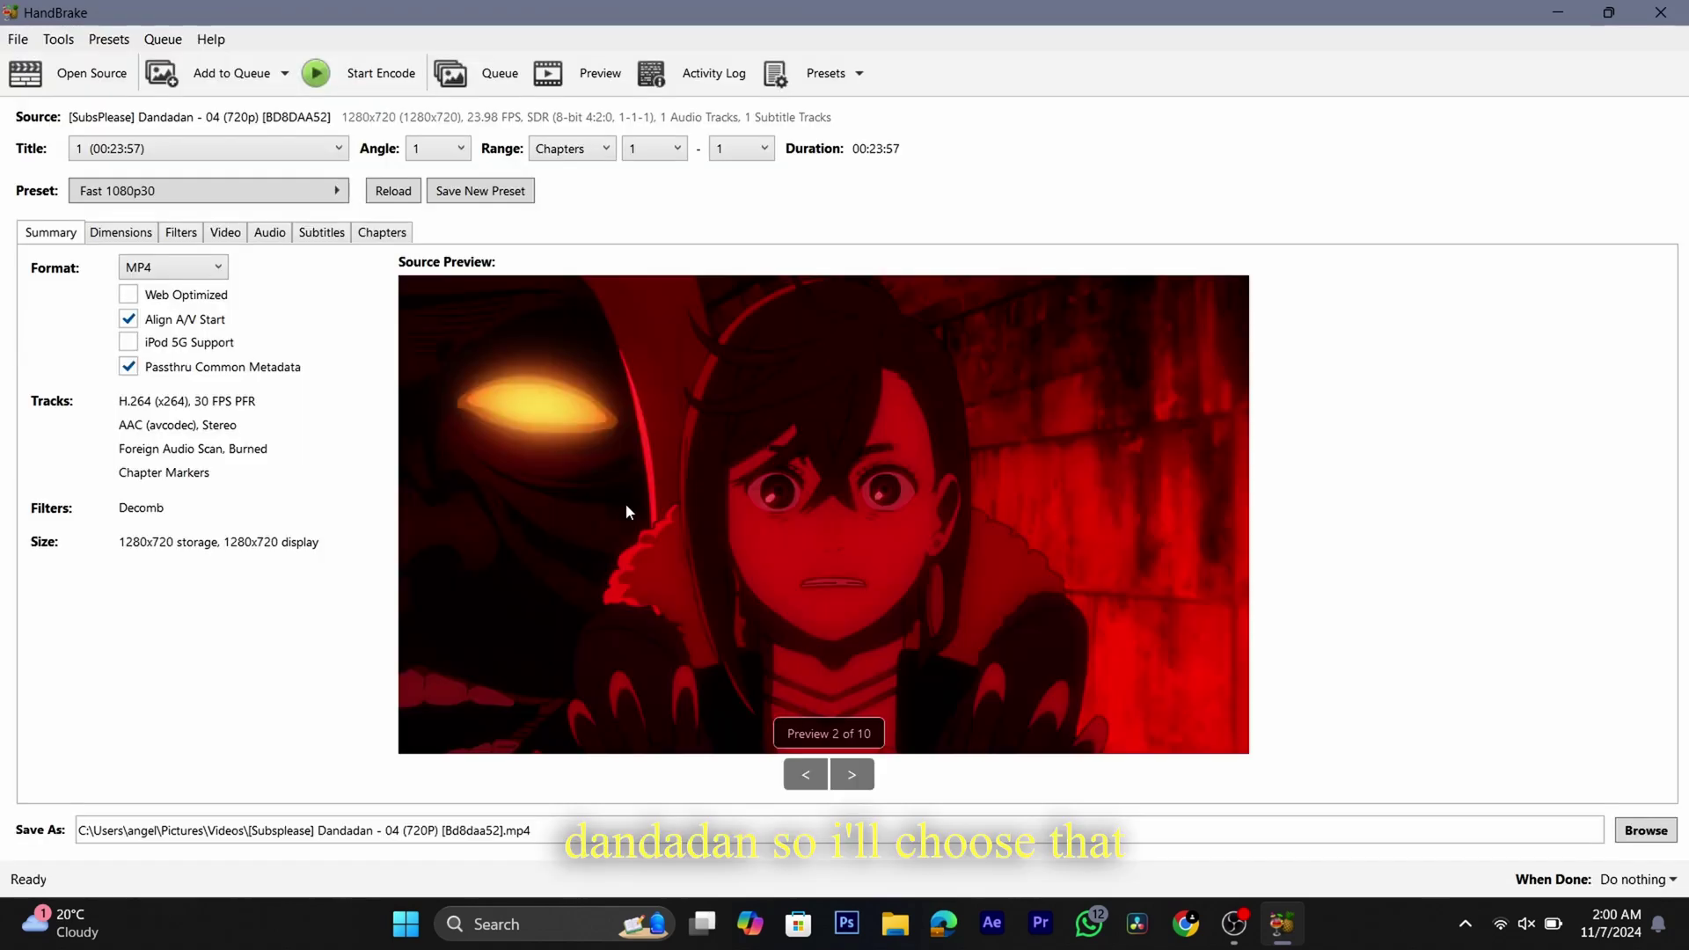
{"action": "left_click", "coordinate": [203, 44]}
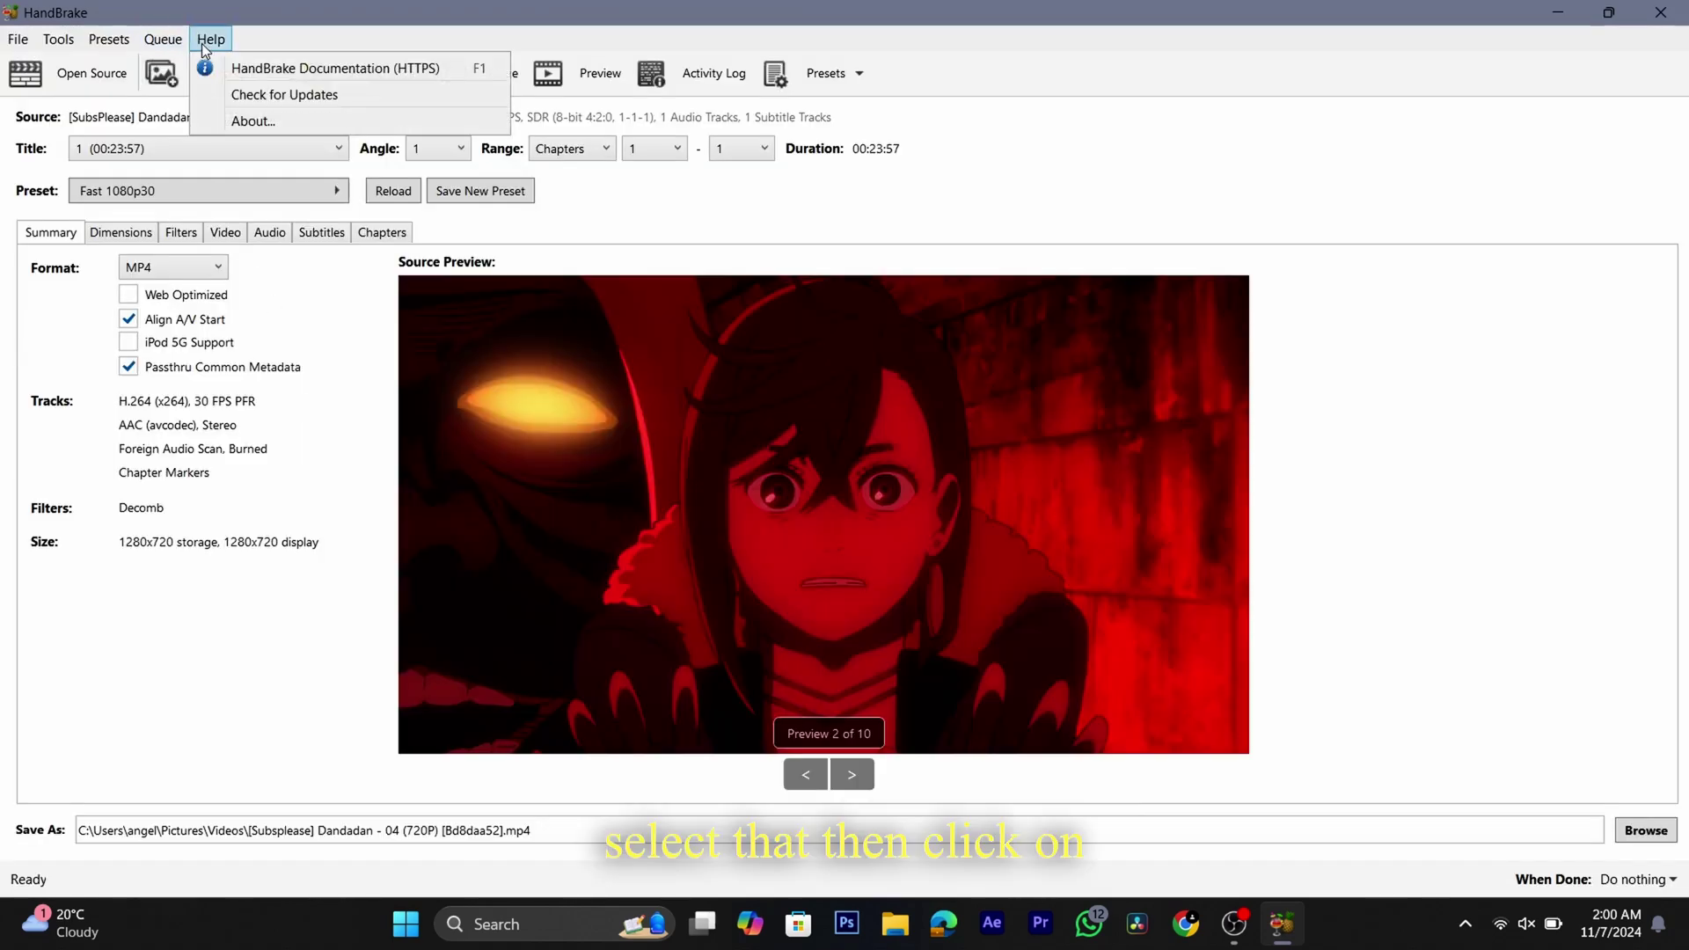
{"action": "left_click", "coordinate": [211, 39]}
{"action": "left_click", "coordinate": [202, 44]}
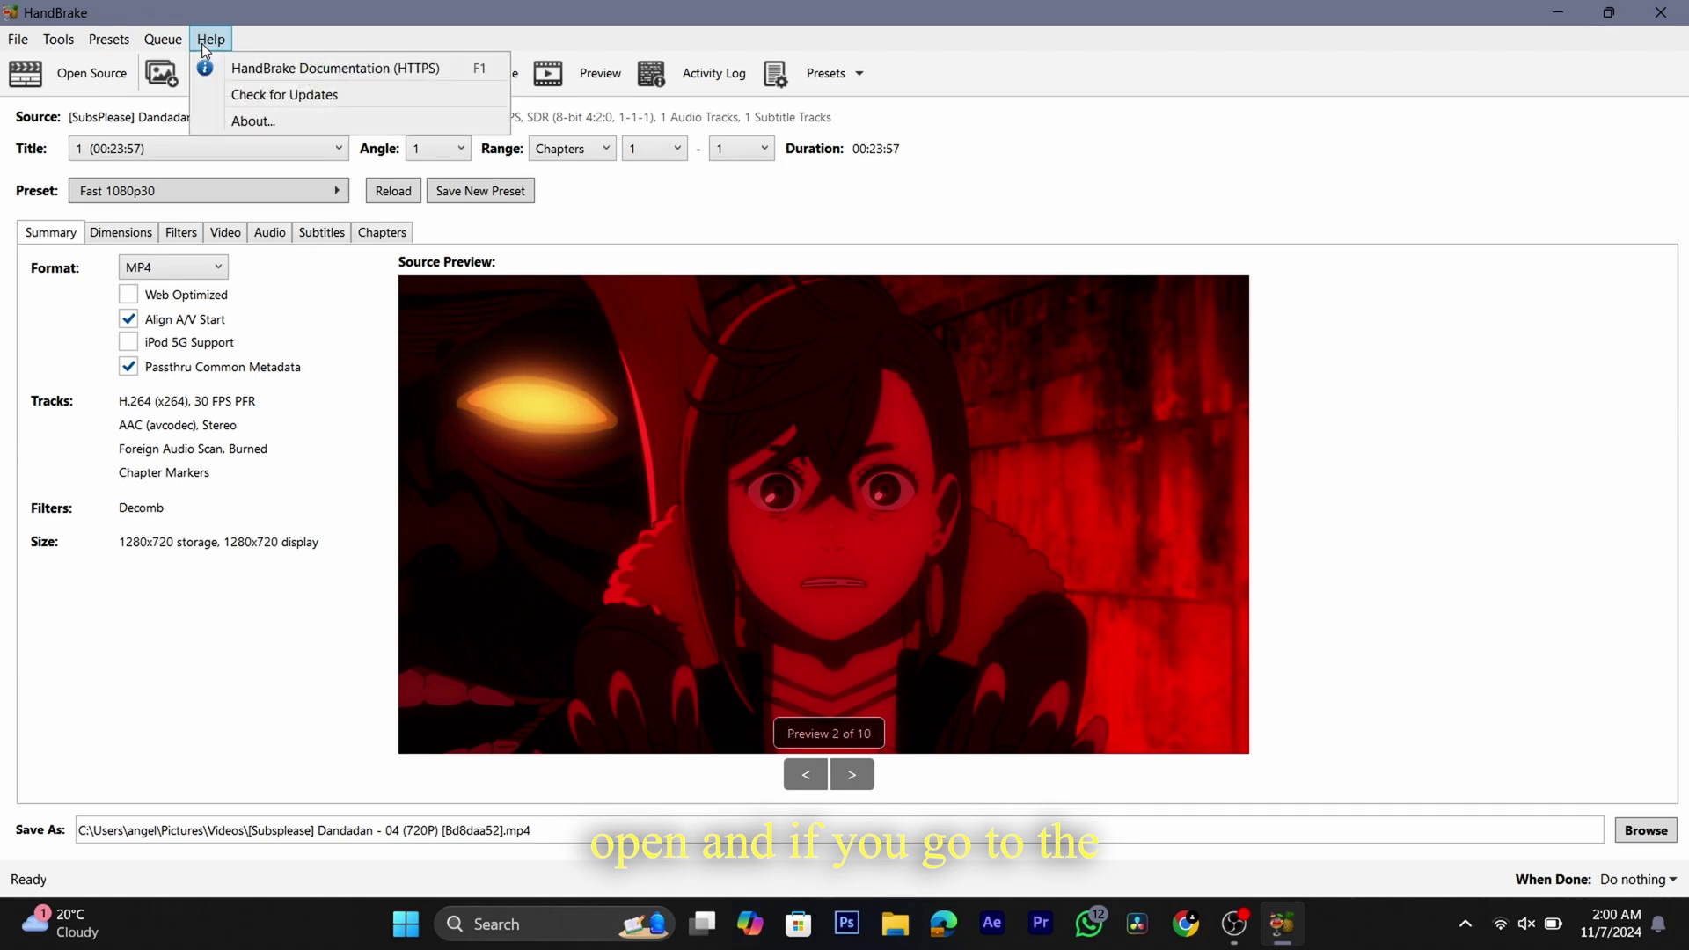
{"action": "left_click", "coordinate": [203, 44]}
{"action": "left_click", "coordinate": [202, 44]}
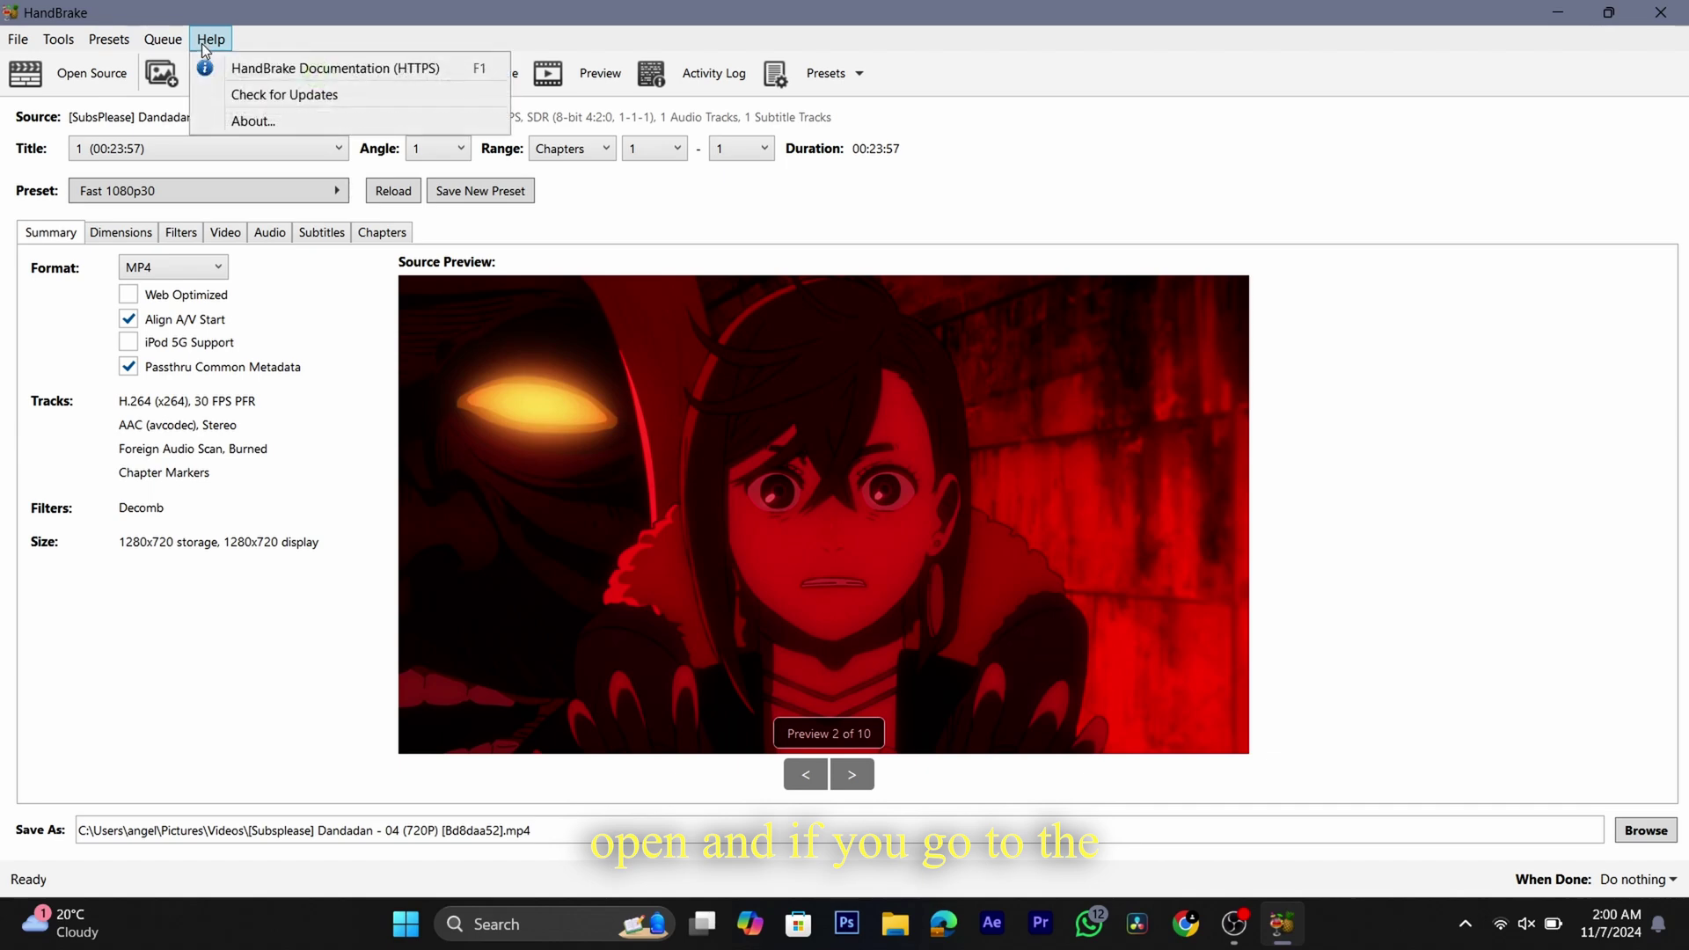
{"action": "left_click", "coordinate": [223, 97]}
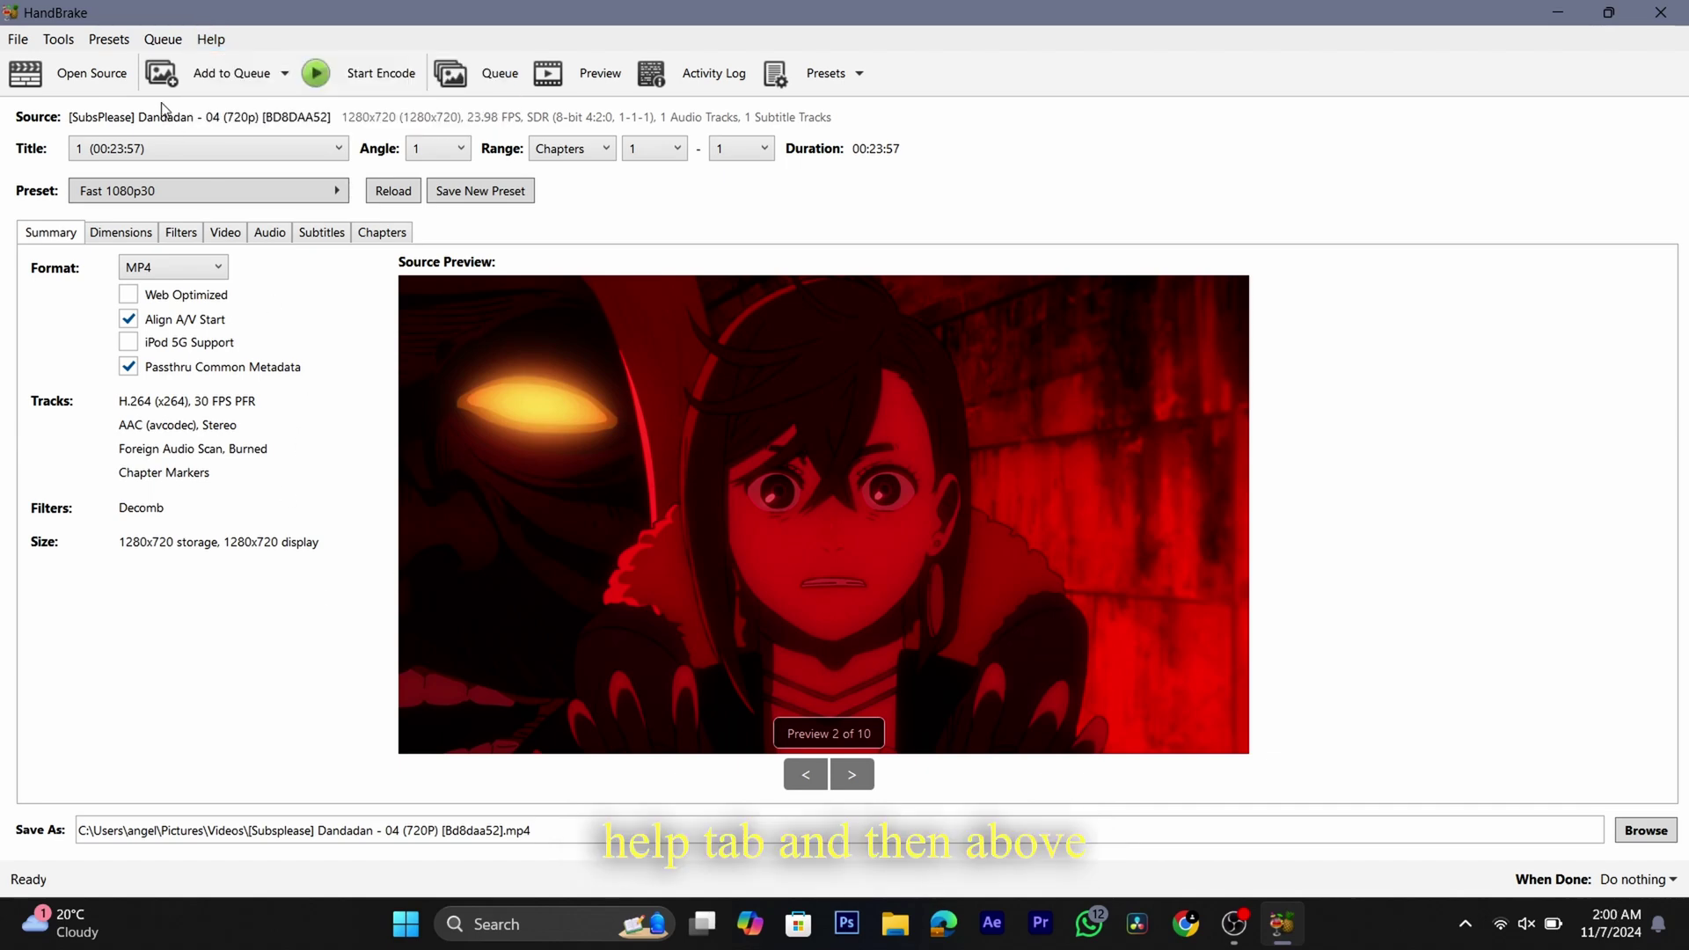
{"action": "left_click", "coordinate": [202, 44]}
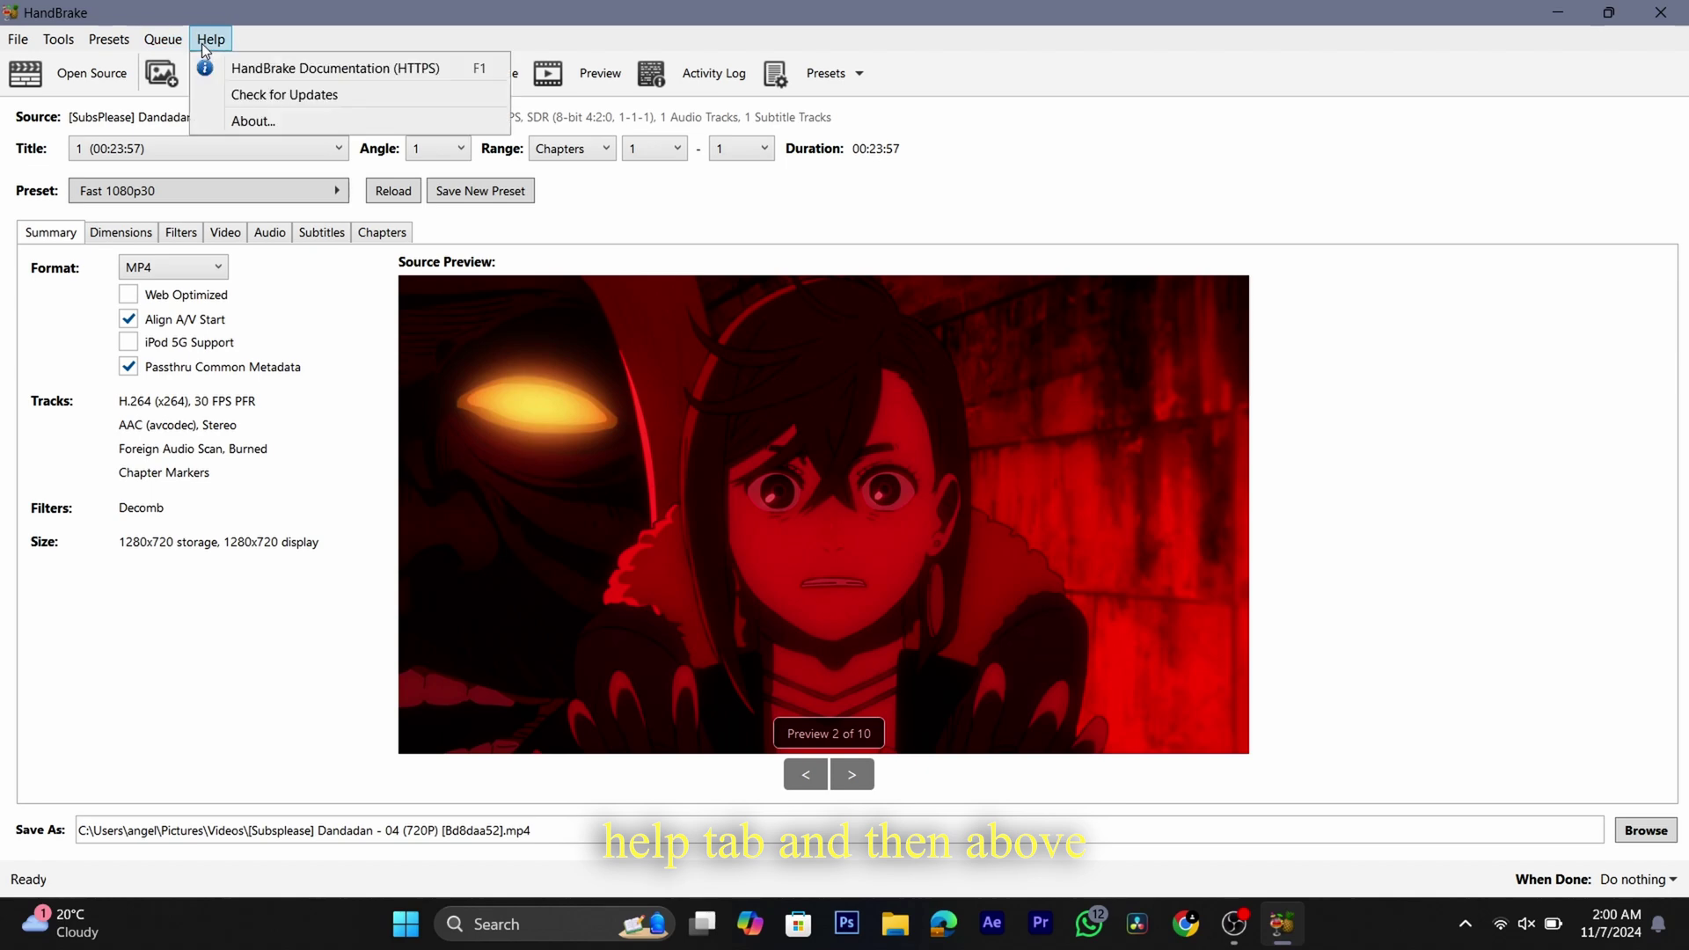
{"action": "left_click", "coordinate": [223, 97]}
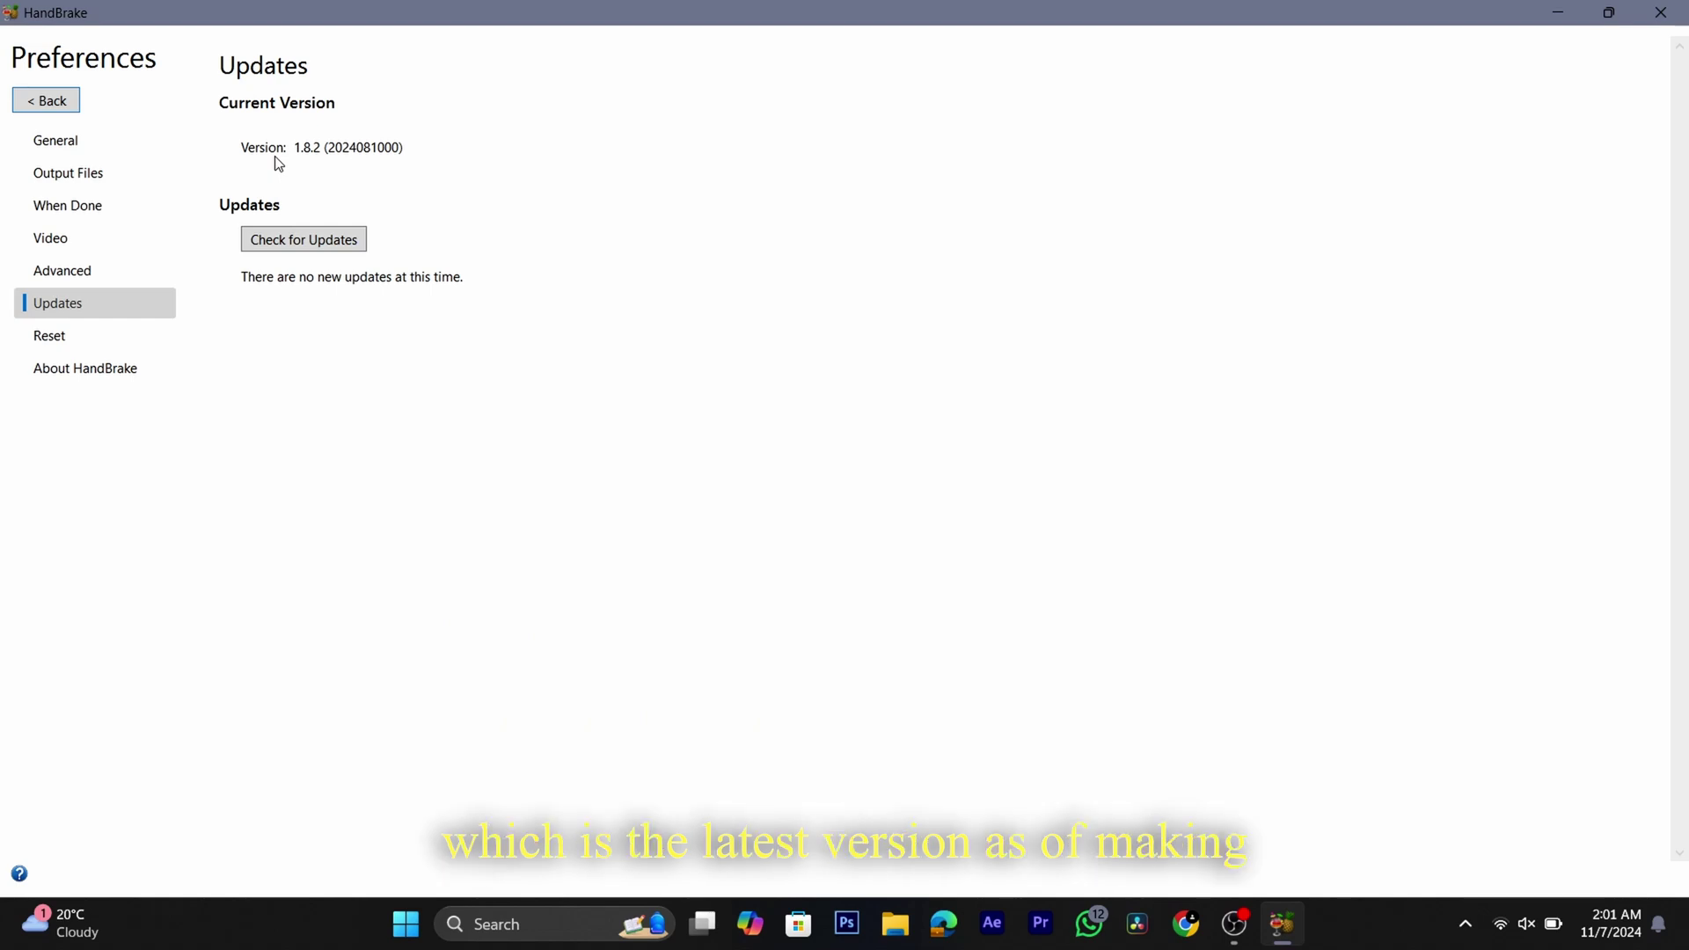
{"action": "left_click", "coordinate": [315, 246]}
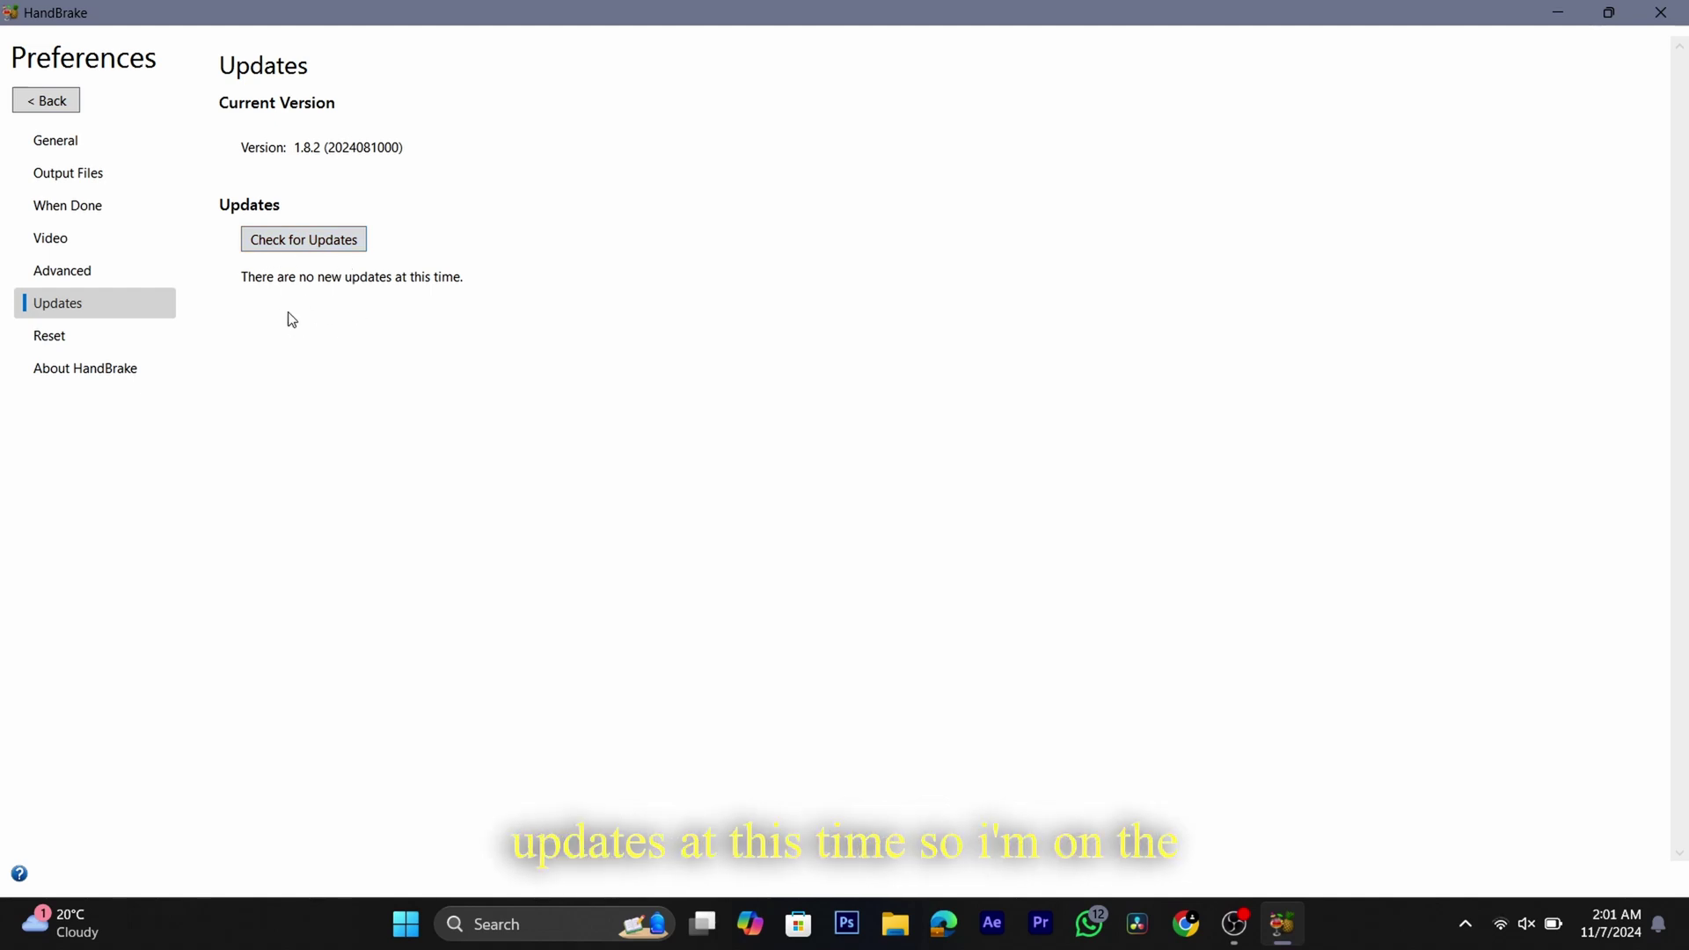
{"action": "left_click", "coordinate": [51, 100]}
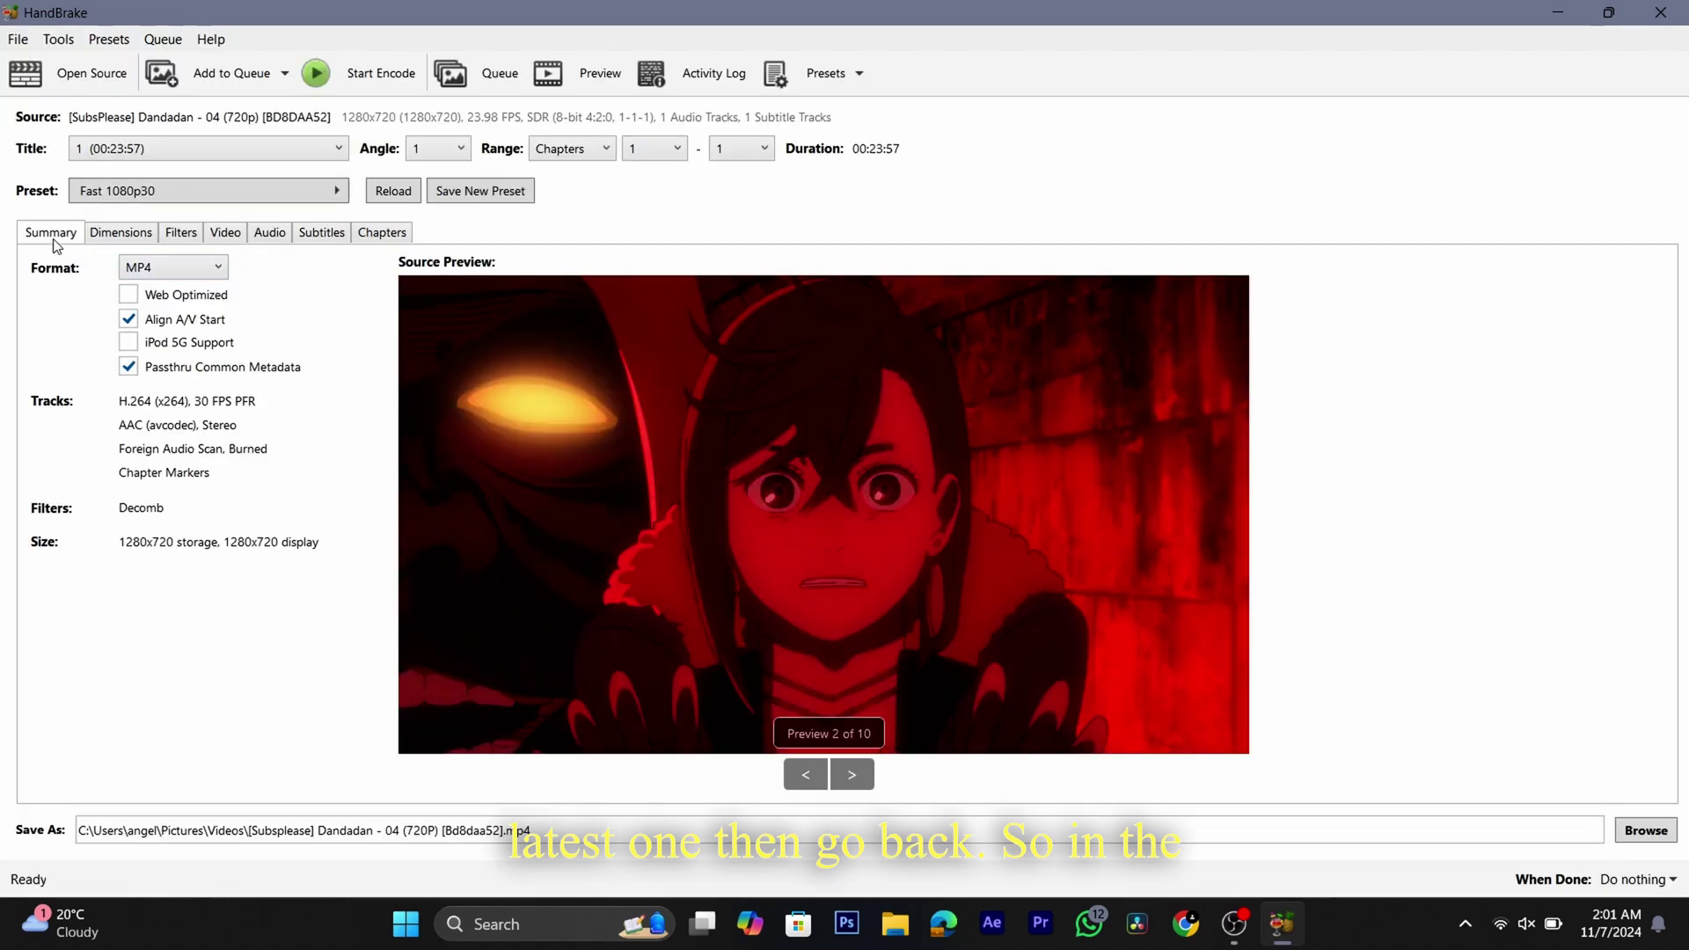
Step: Uncheck Align A/V Start and Passthru Common Metadata, and set Resolution Limit to Custom
{"action": "left_click", "coordinate": [129, 319]}
{"action": "left_click", "coordinate": [130, 368]}
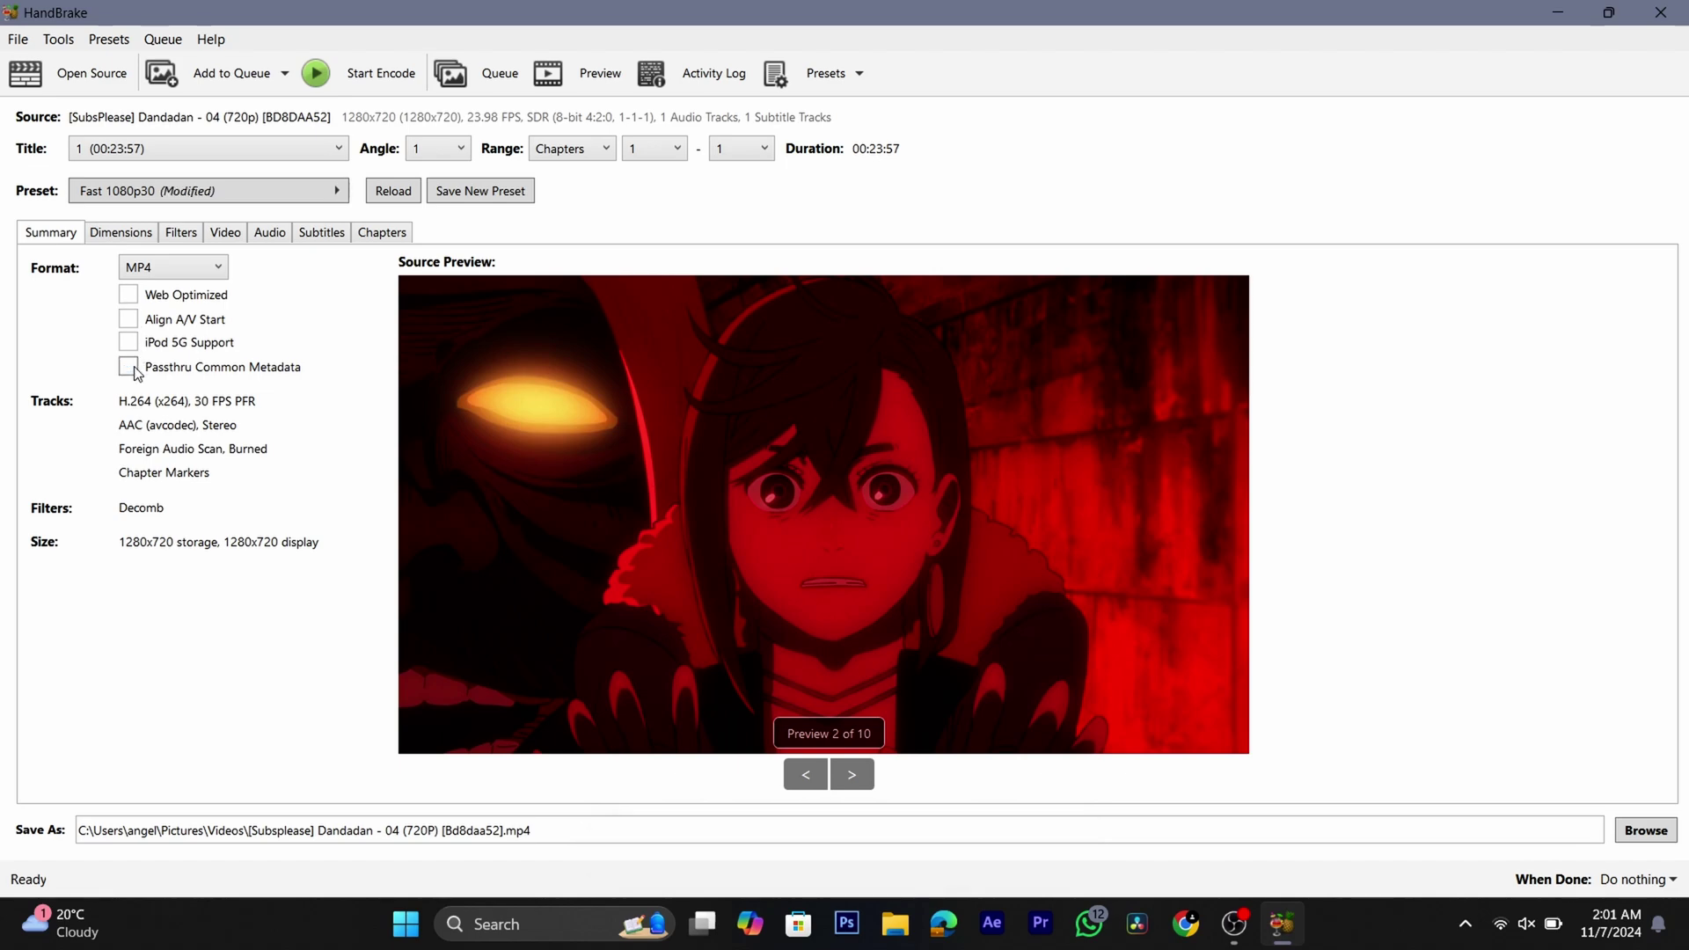
{"action": "left_click", "coordinate": [109, 239]}
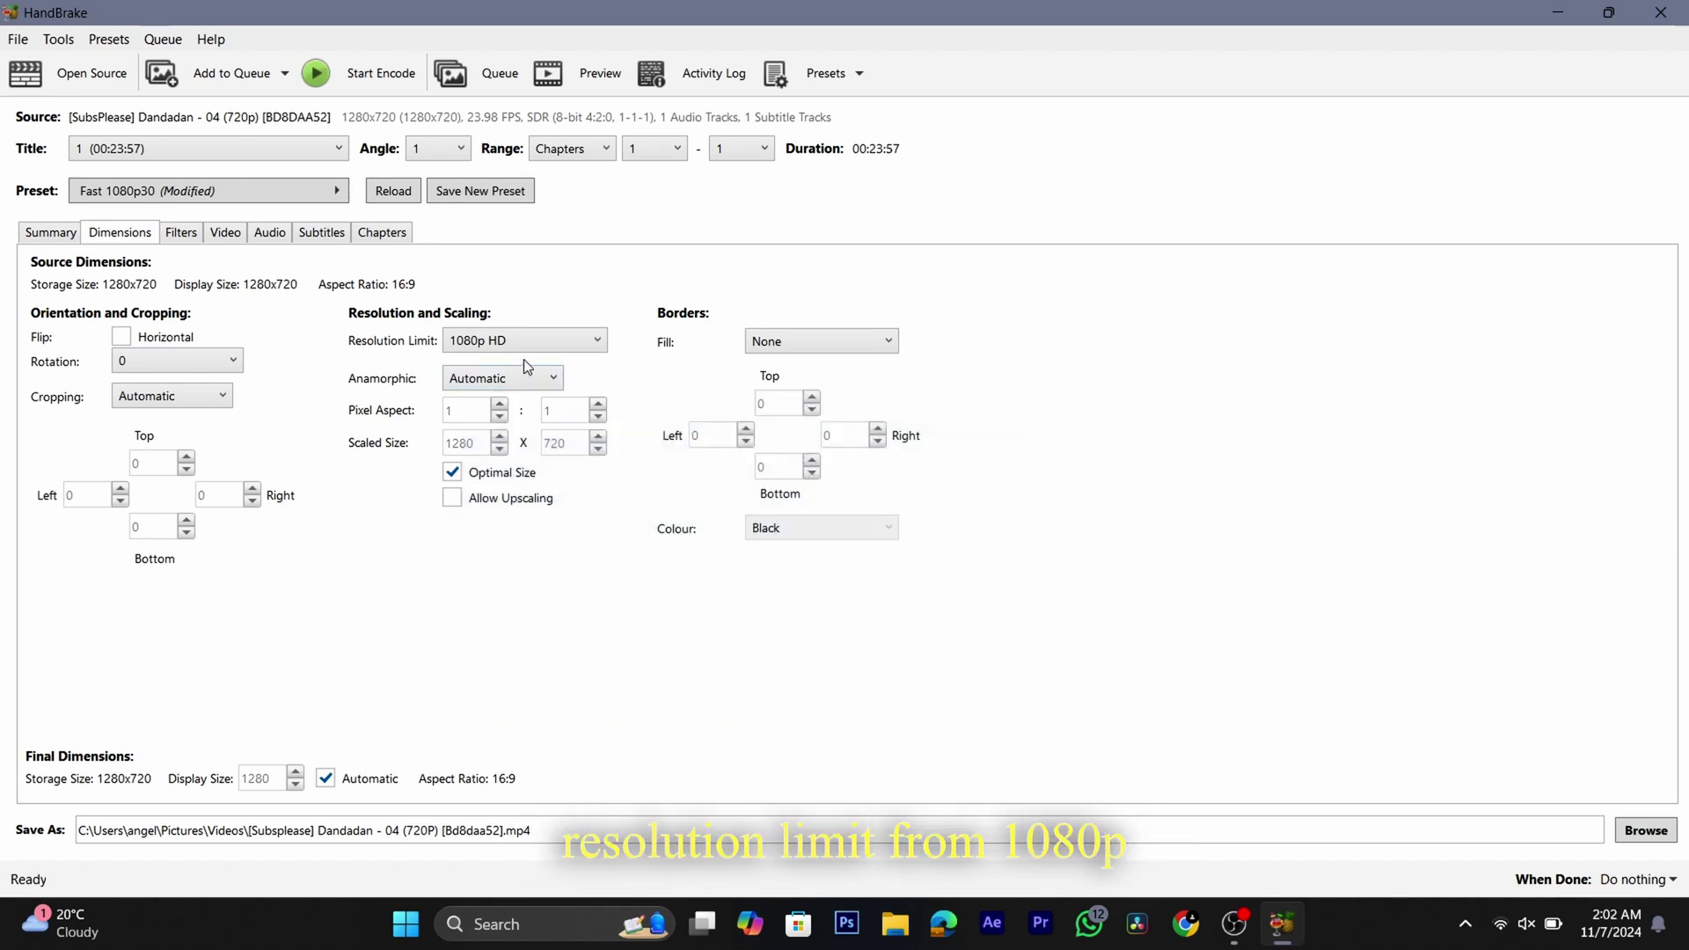
{"action": "left_click", "coordinate": [562, 350]}
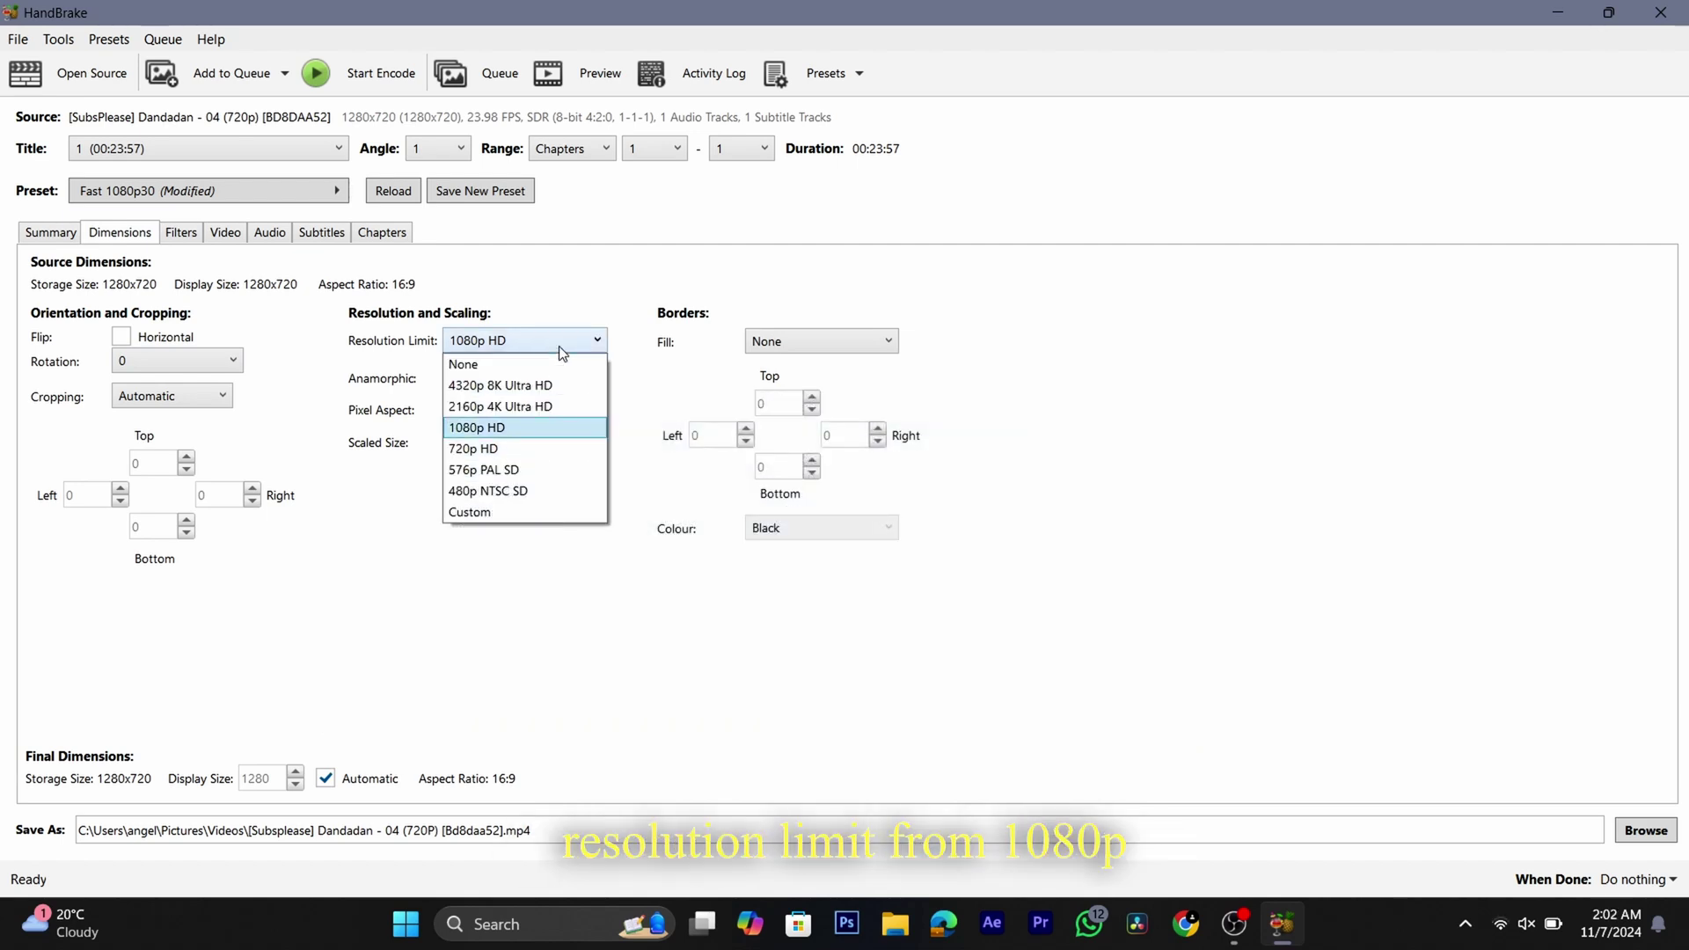
{"action": "left_click", "coordinate": [501, 512]}
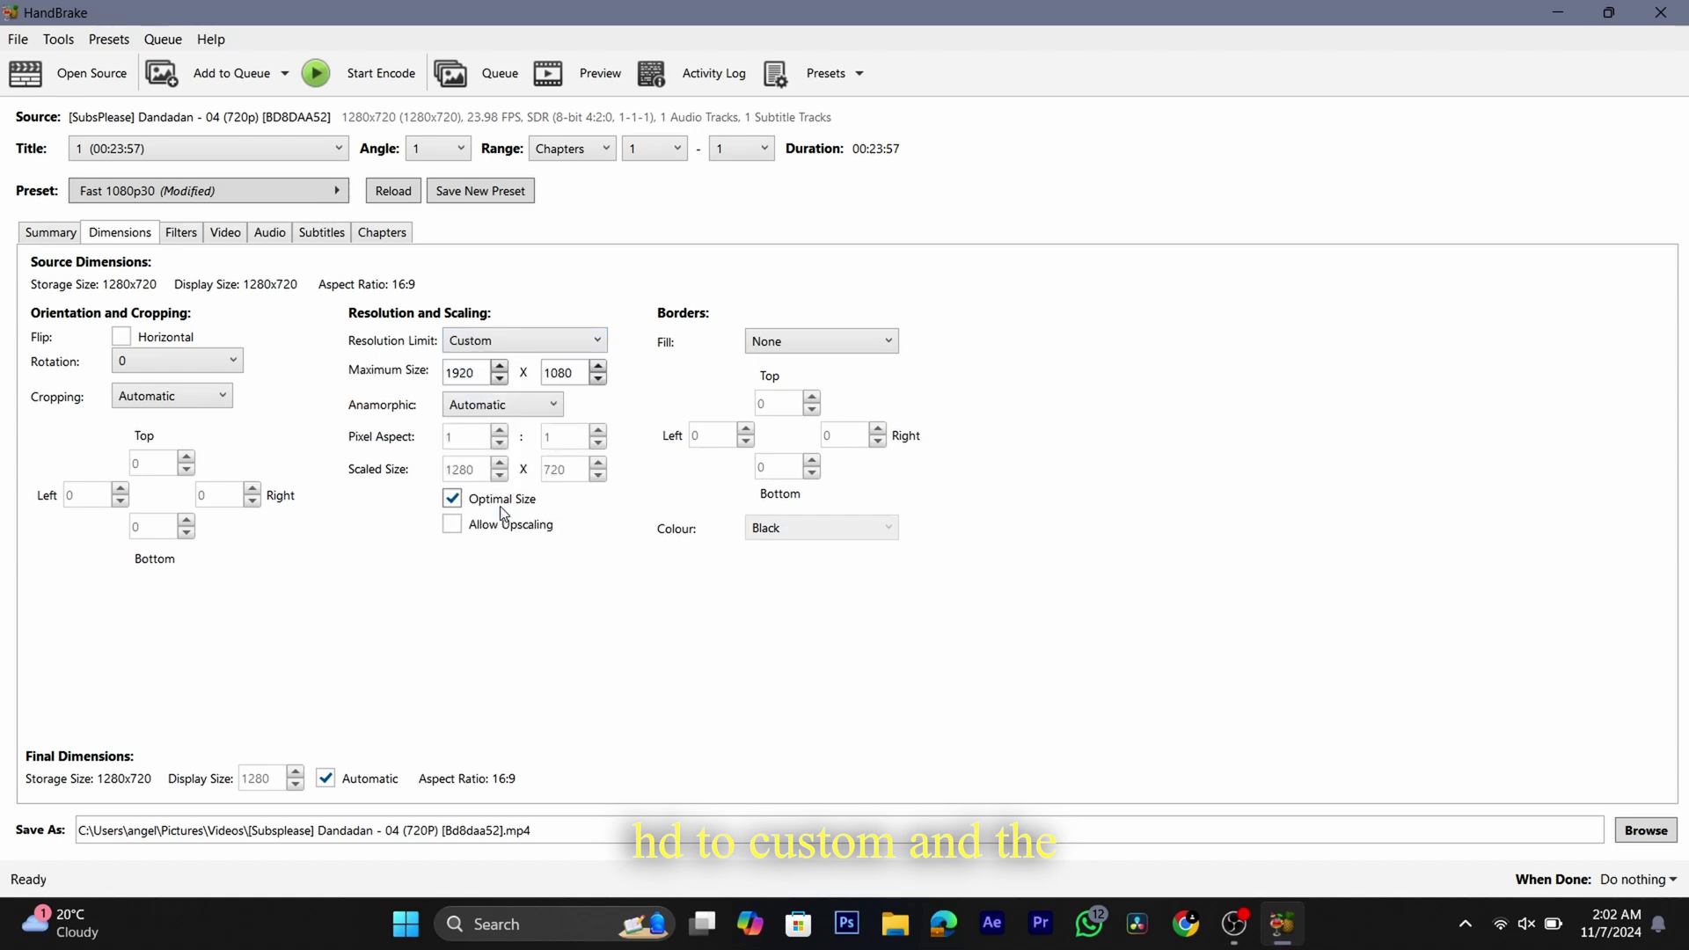
Step: Set maximum size to 480 x 272, Anamorphic None, and turn off automatic final dimensions
{"action": "double_click", "coordinate": [479, 372]}
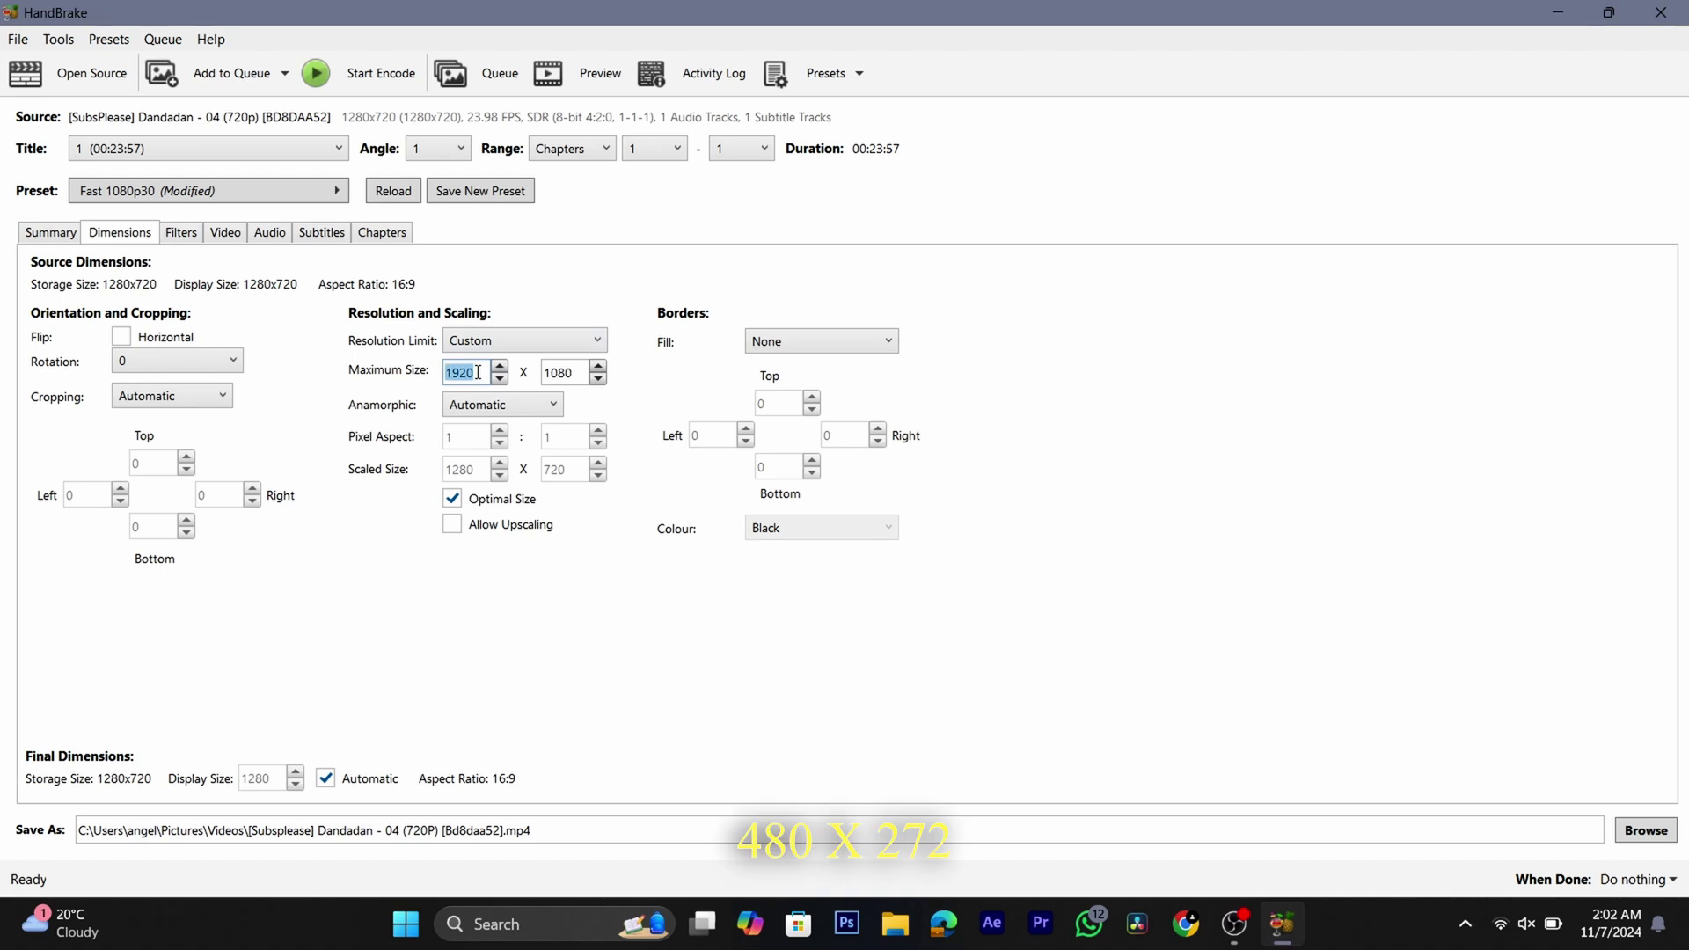
{"action": "type", "text": "480"}
{"action": "double_click", "coordinate": [582, 375]}
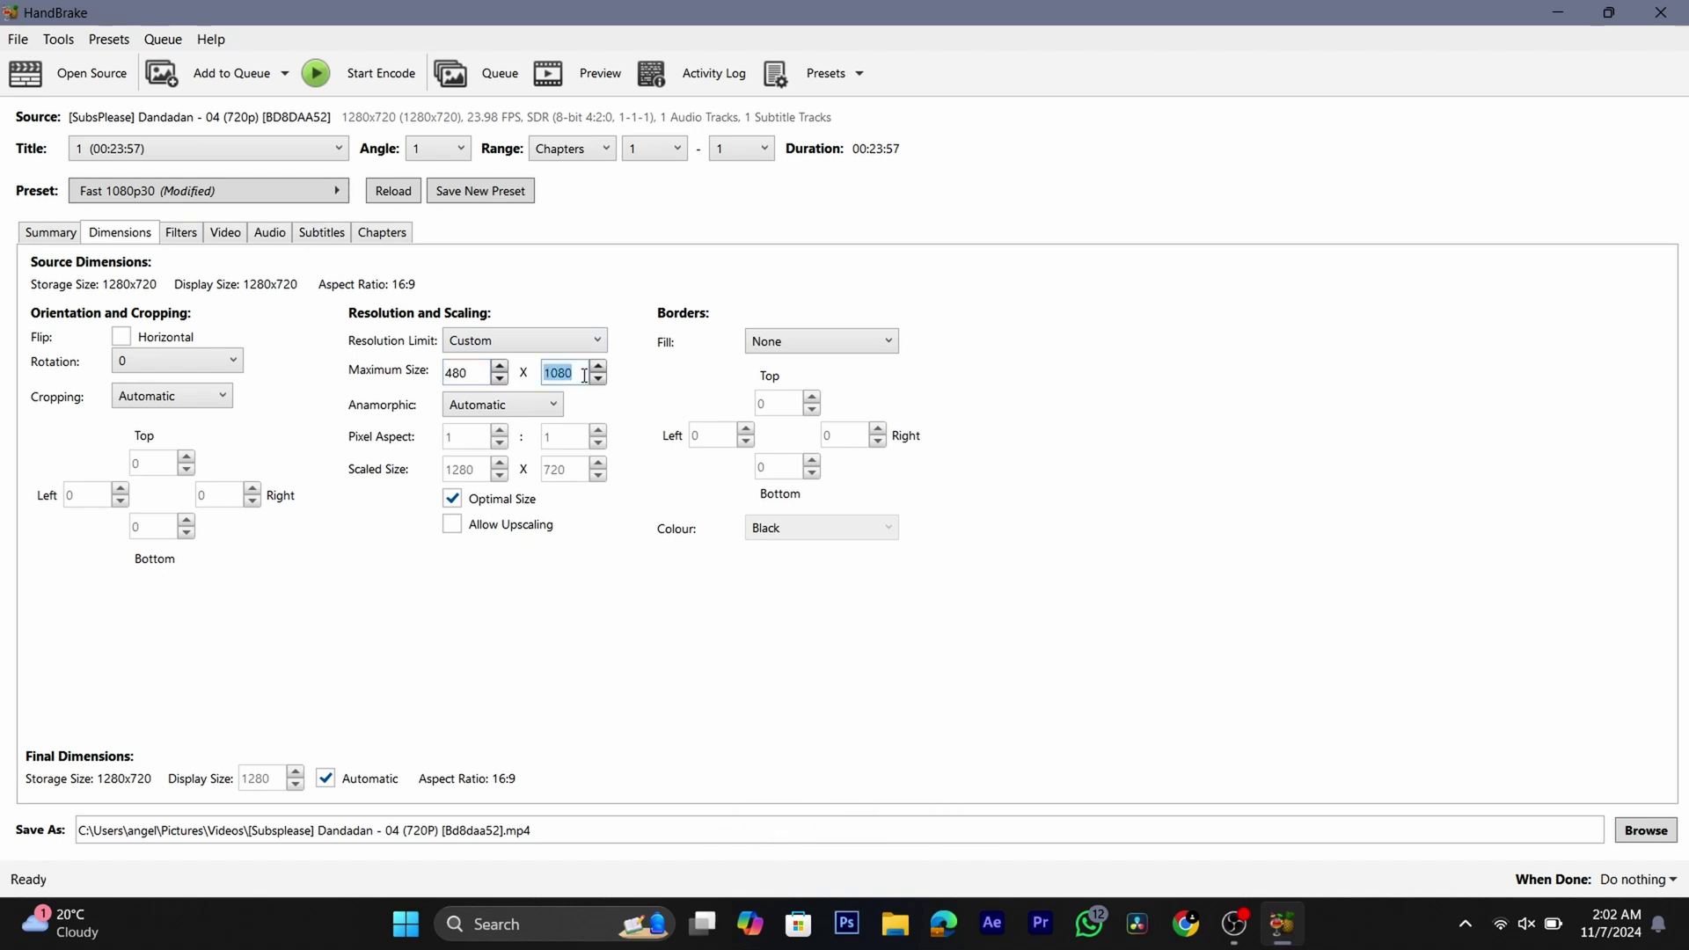
{"action": "key", "text": "BackSpace"}
{"action": "type", "text": "272"}
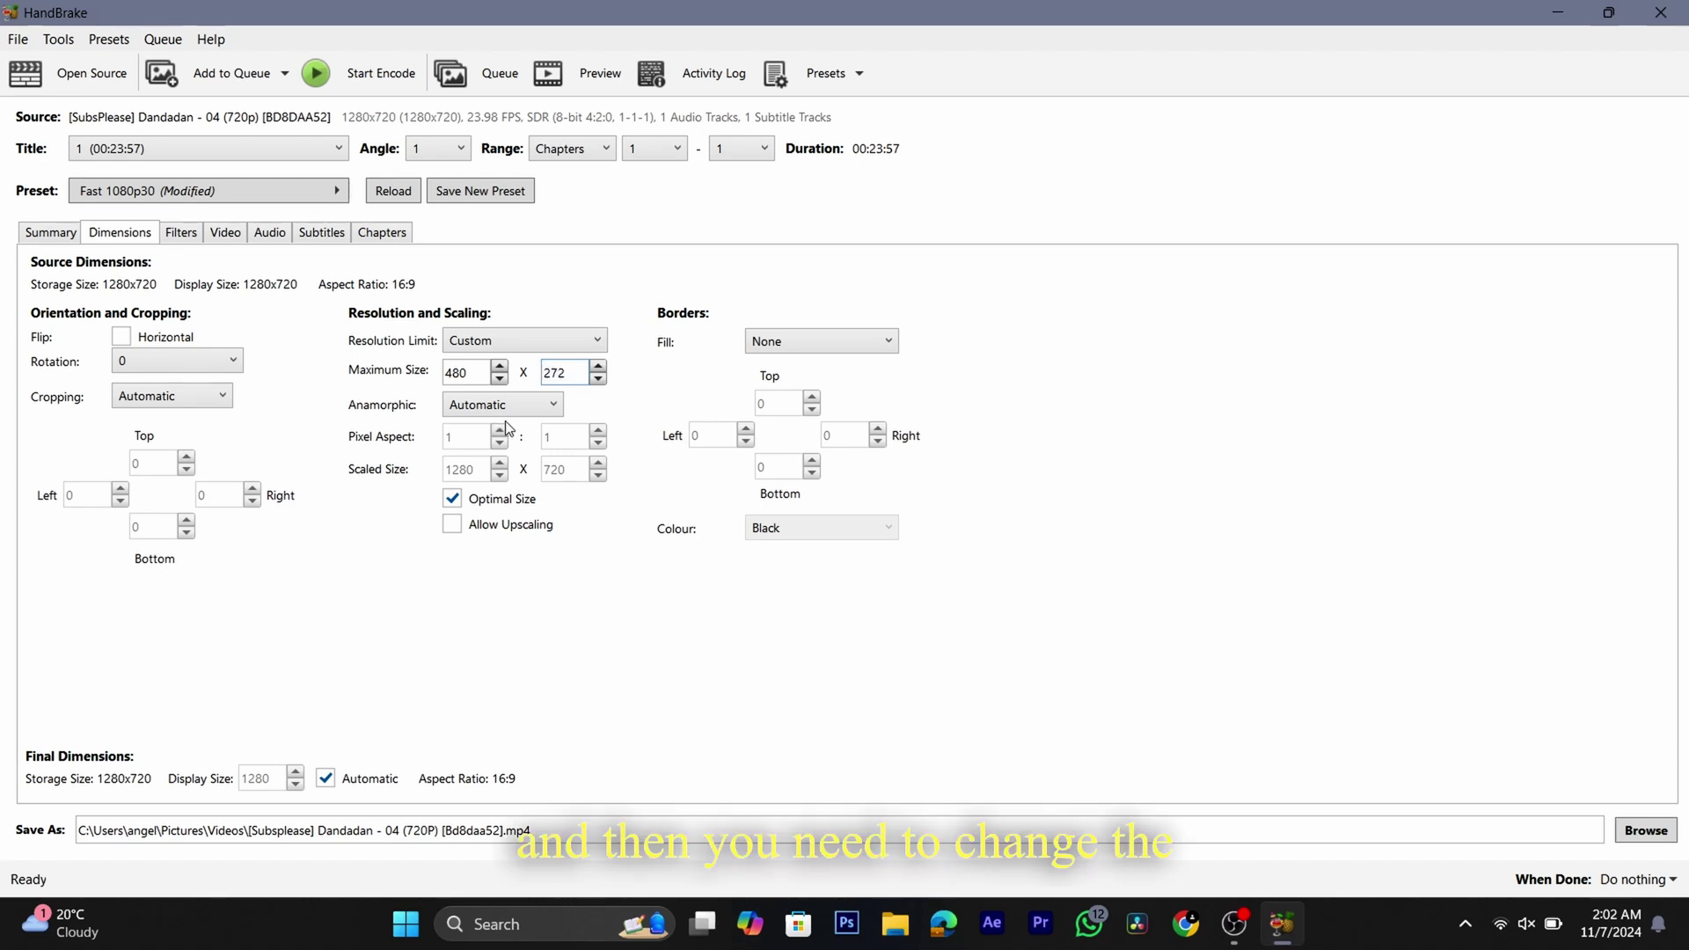
{"action": "left_click", "coordinate": [550, 407]}
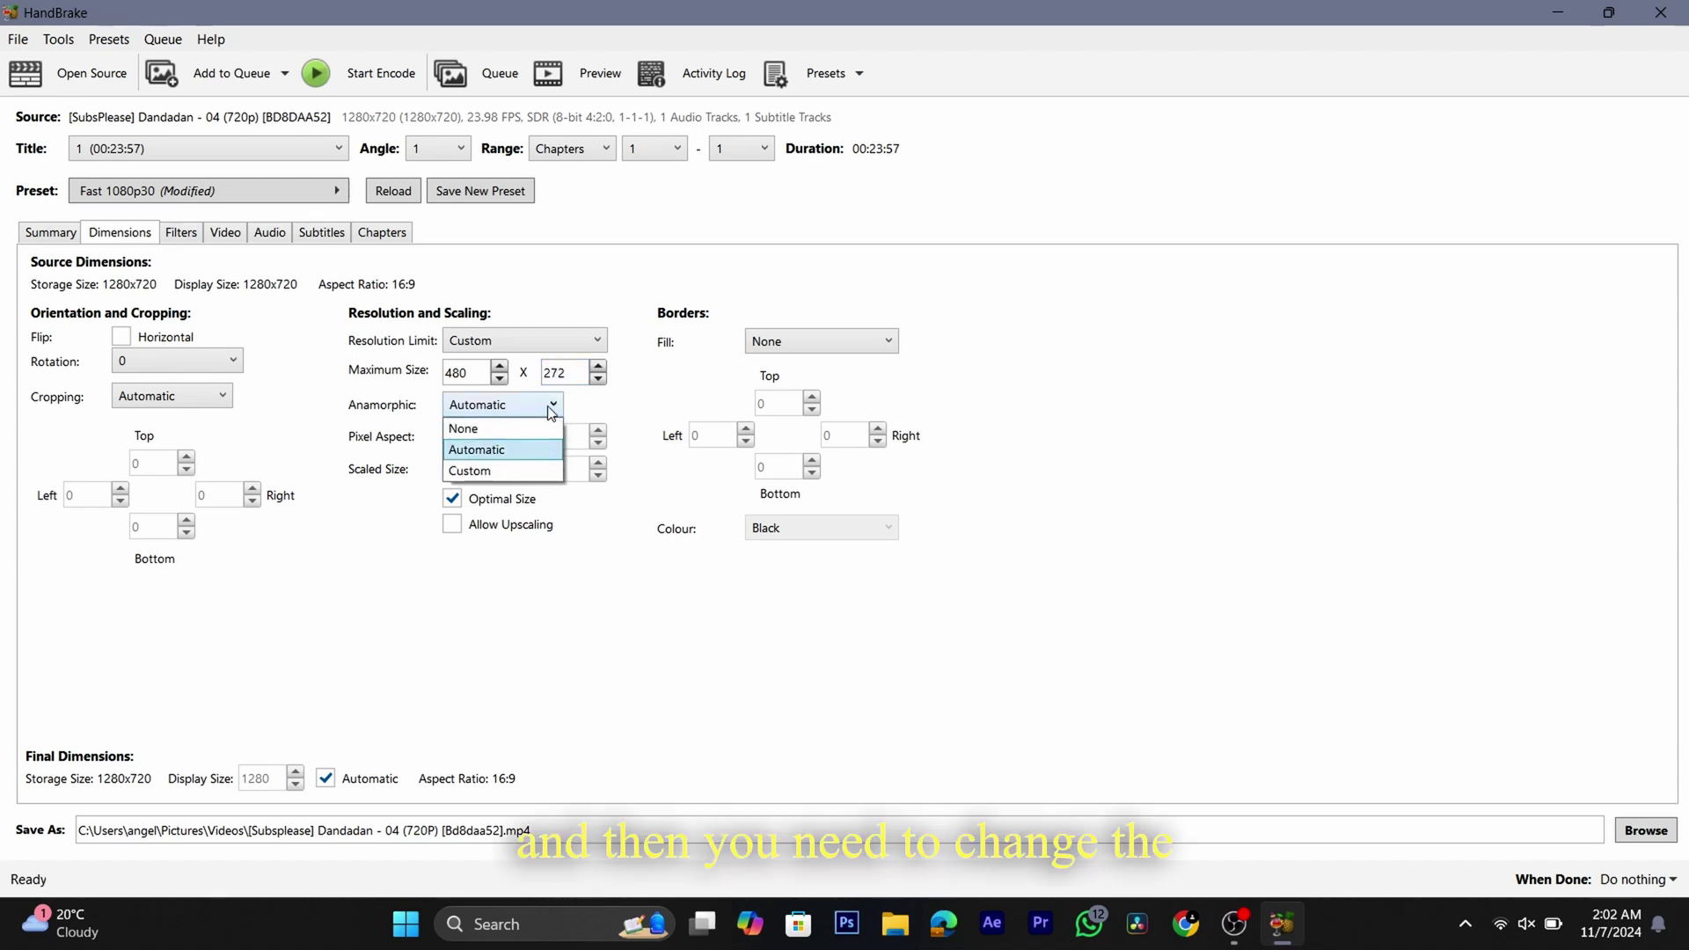
{"action": "left_click", "coordinate": [466, 428]}
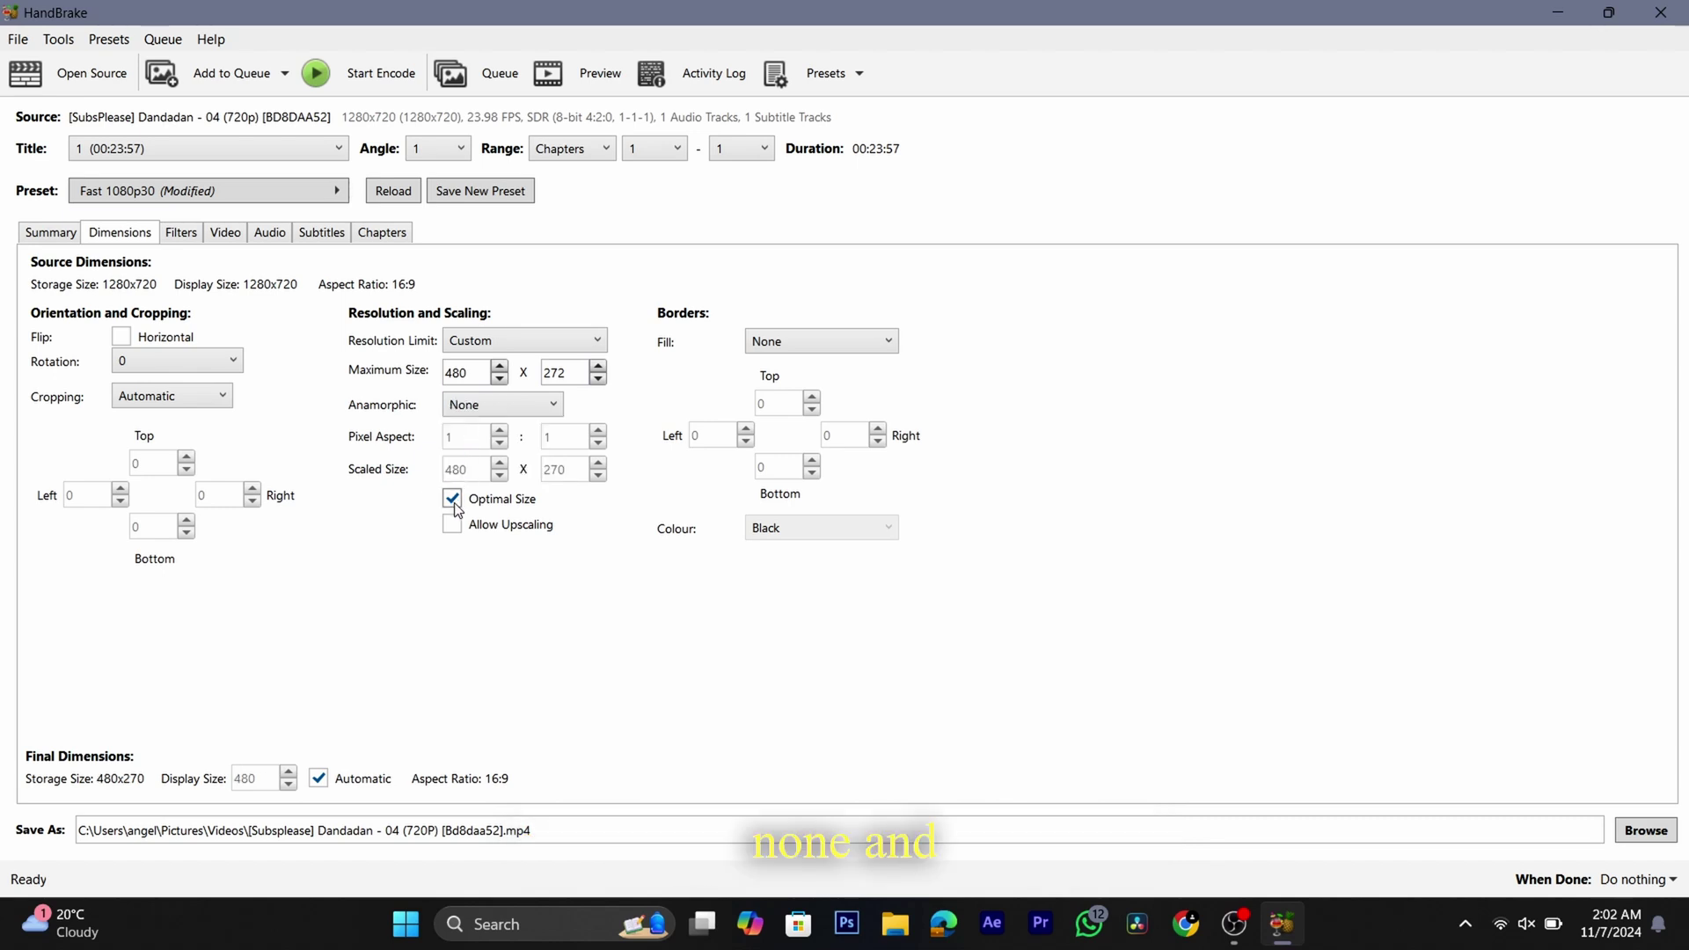
{"action": "left_click", "coordinate": [327, 781]}
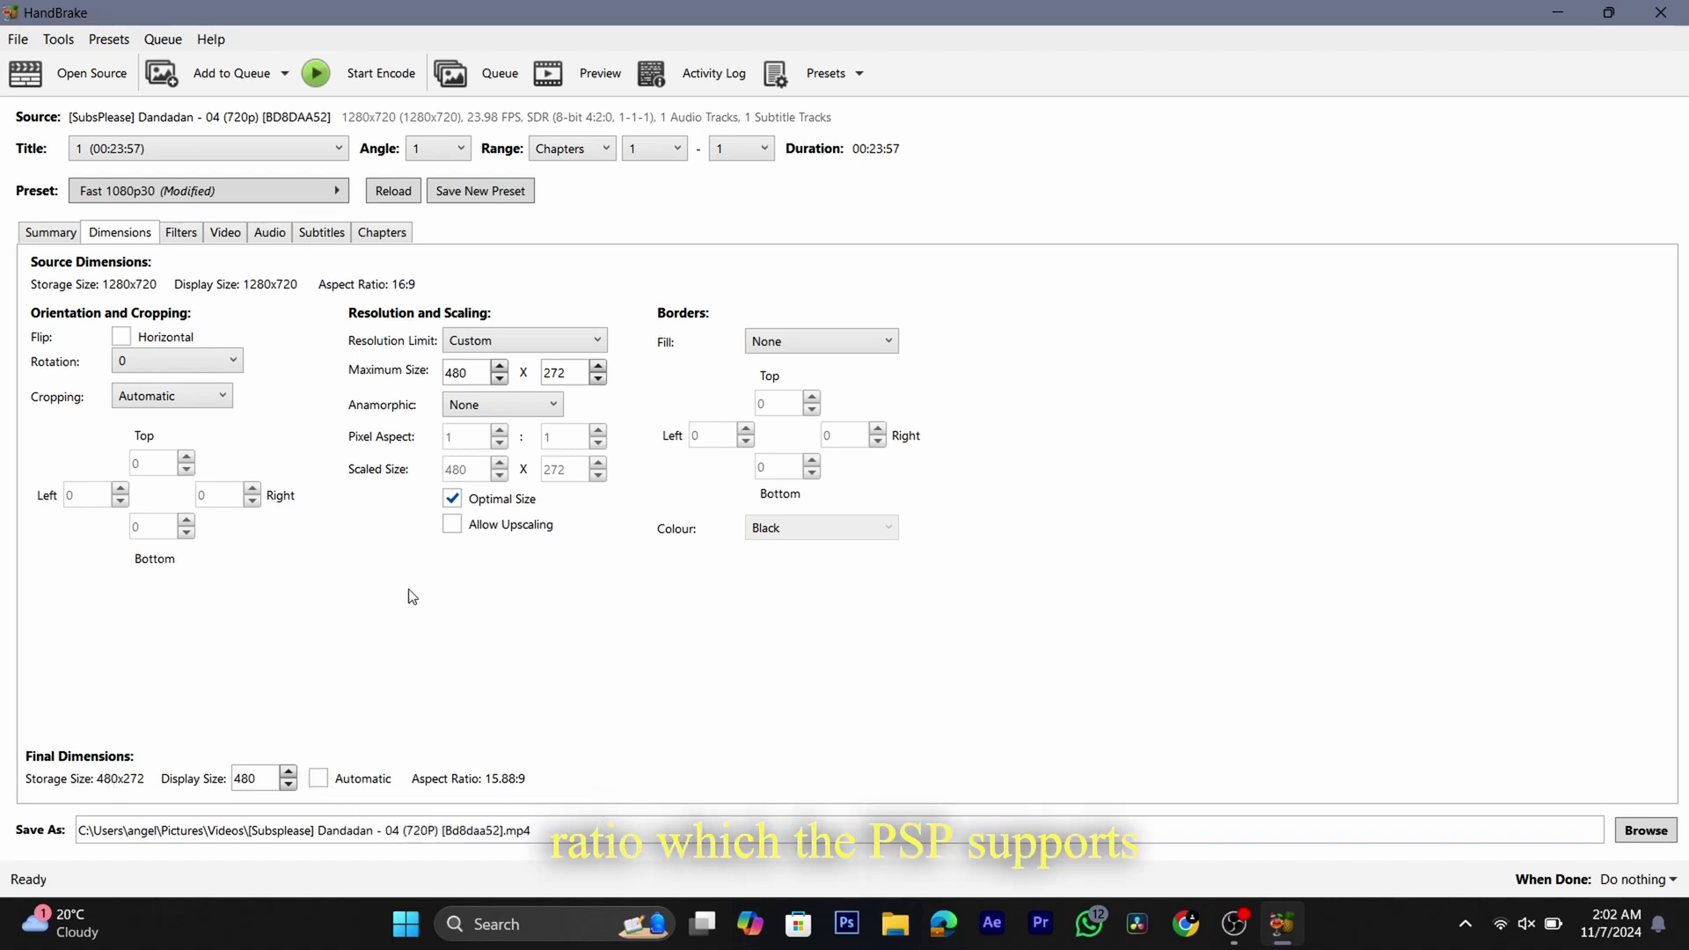
{"action": "left_click", "coordinate": [179, 239]}
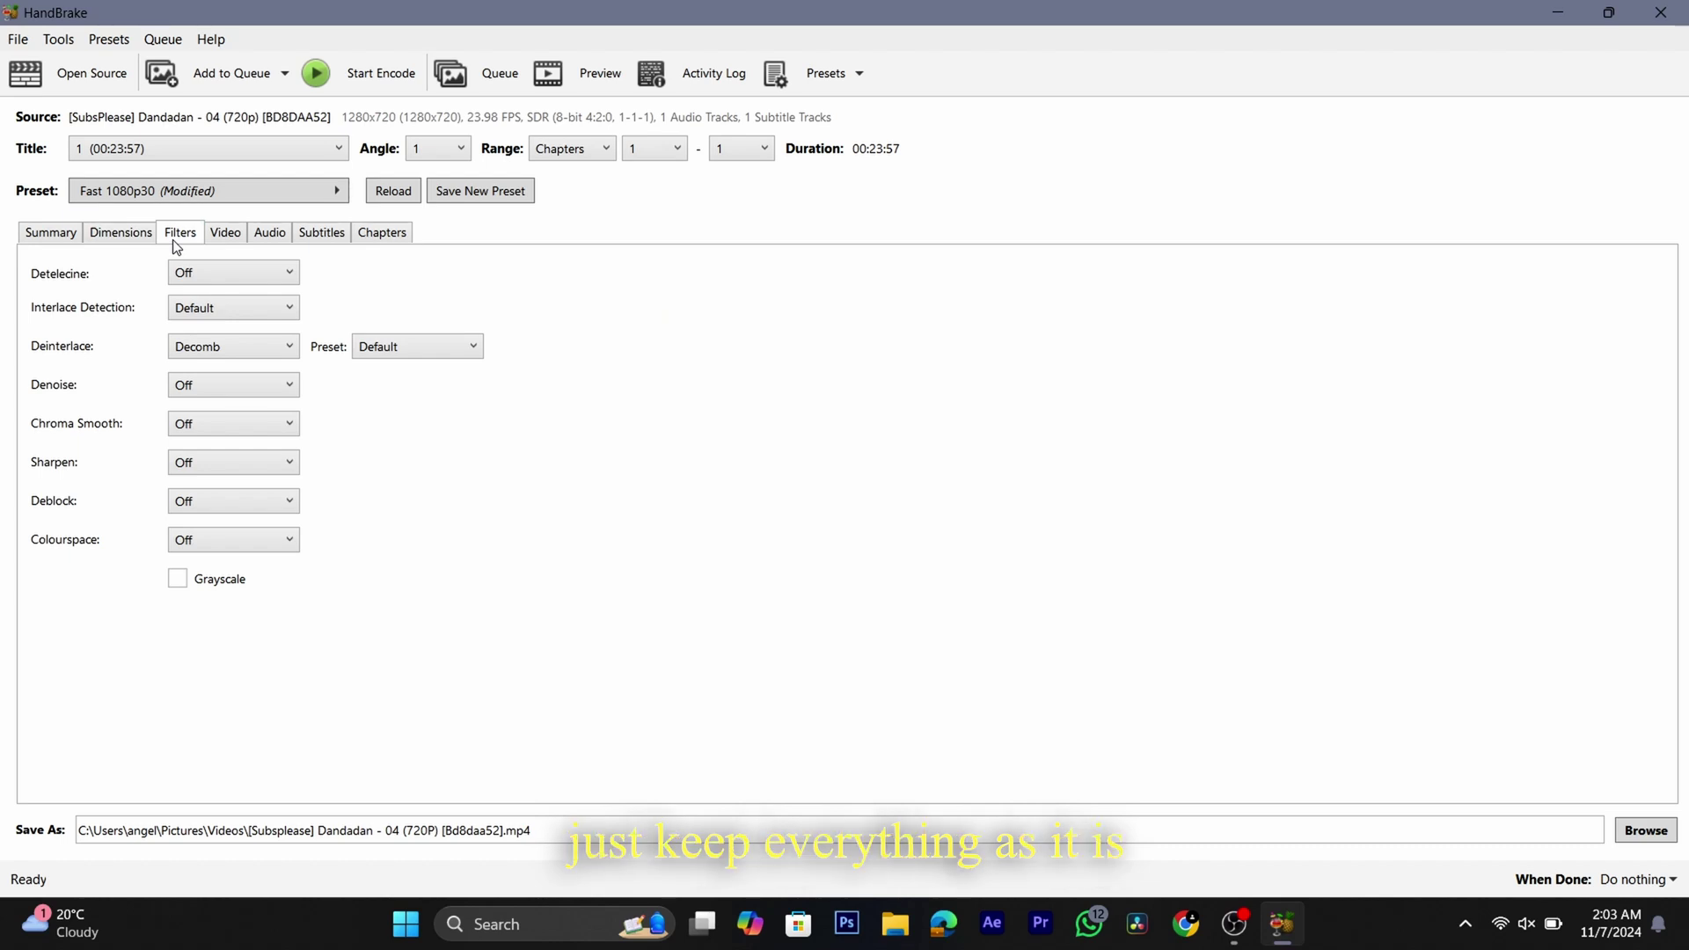
Step: Keep H.264 (x264) at 30 FPS, switch the profile to Baseline, level 4.0
{"action": "left_click", "coordinate": [209, 239]}
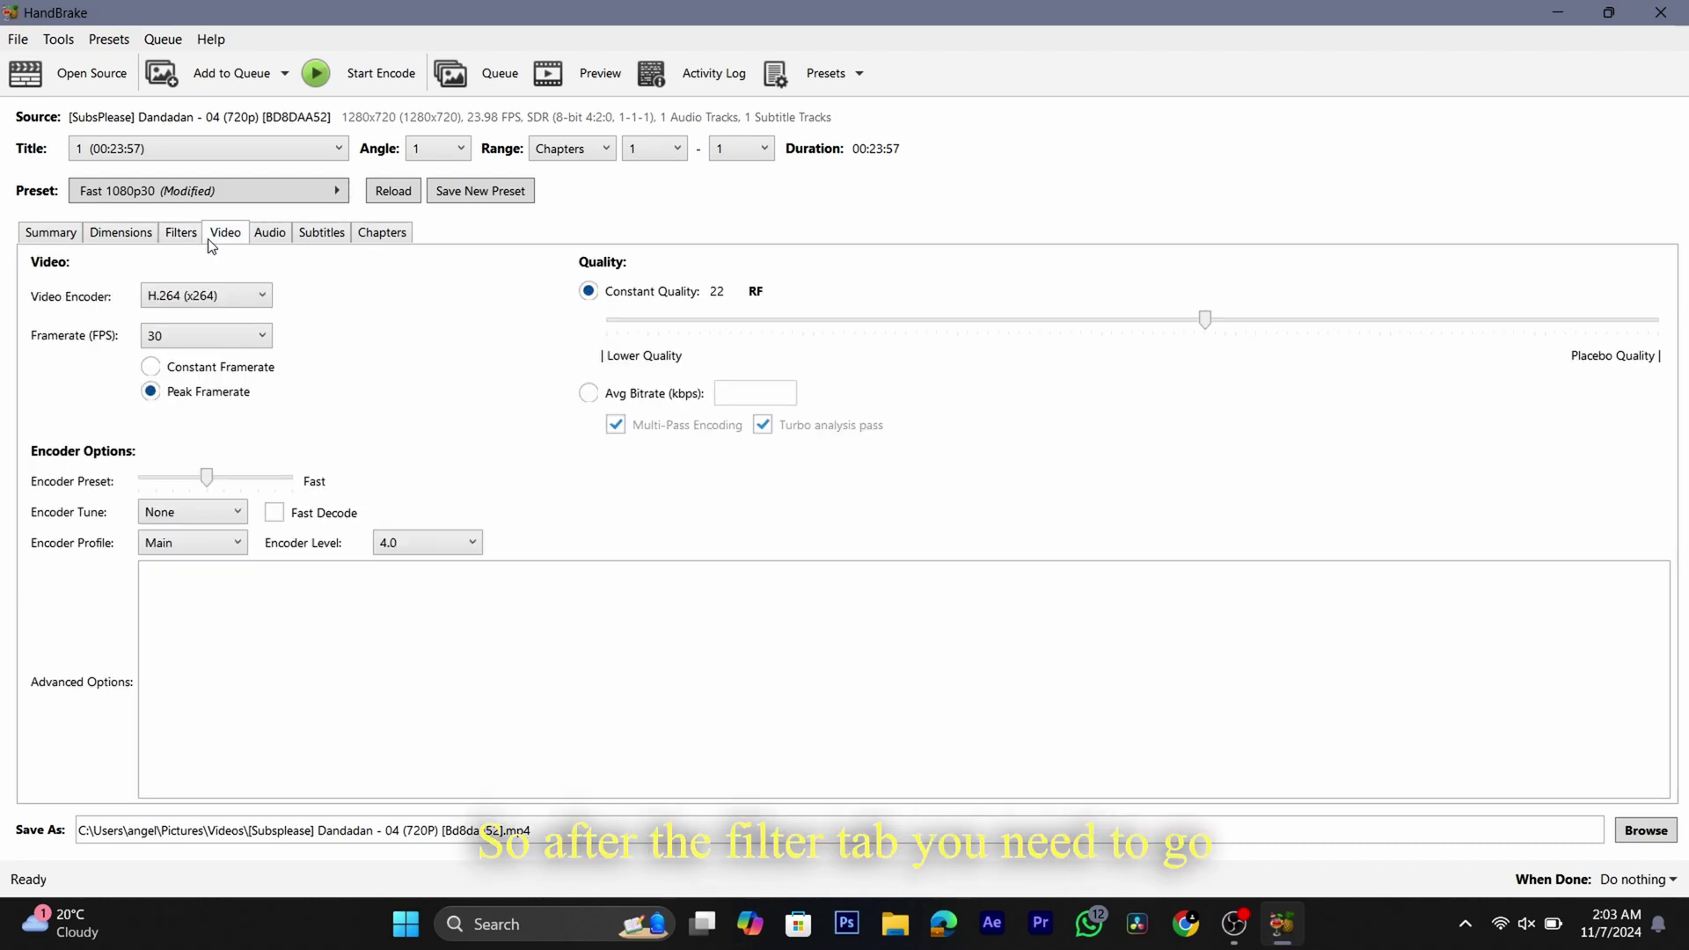
{"action": "left_click", "coordinate": [251, 299]}
{"action": "left_click", "coordinate": [250, 299]}
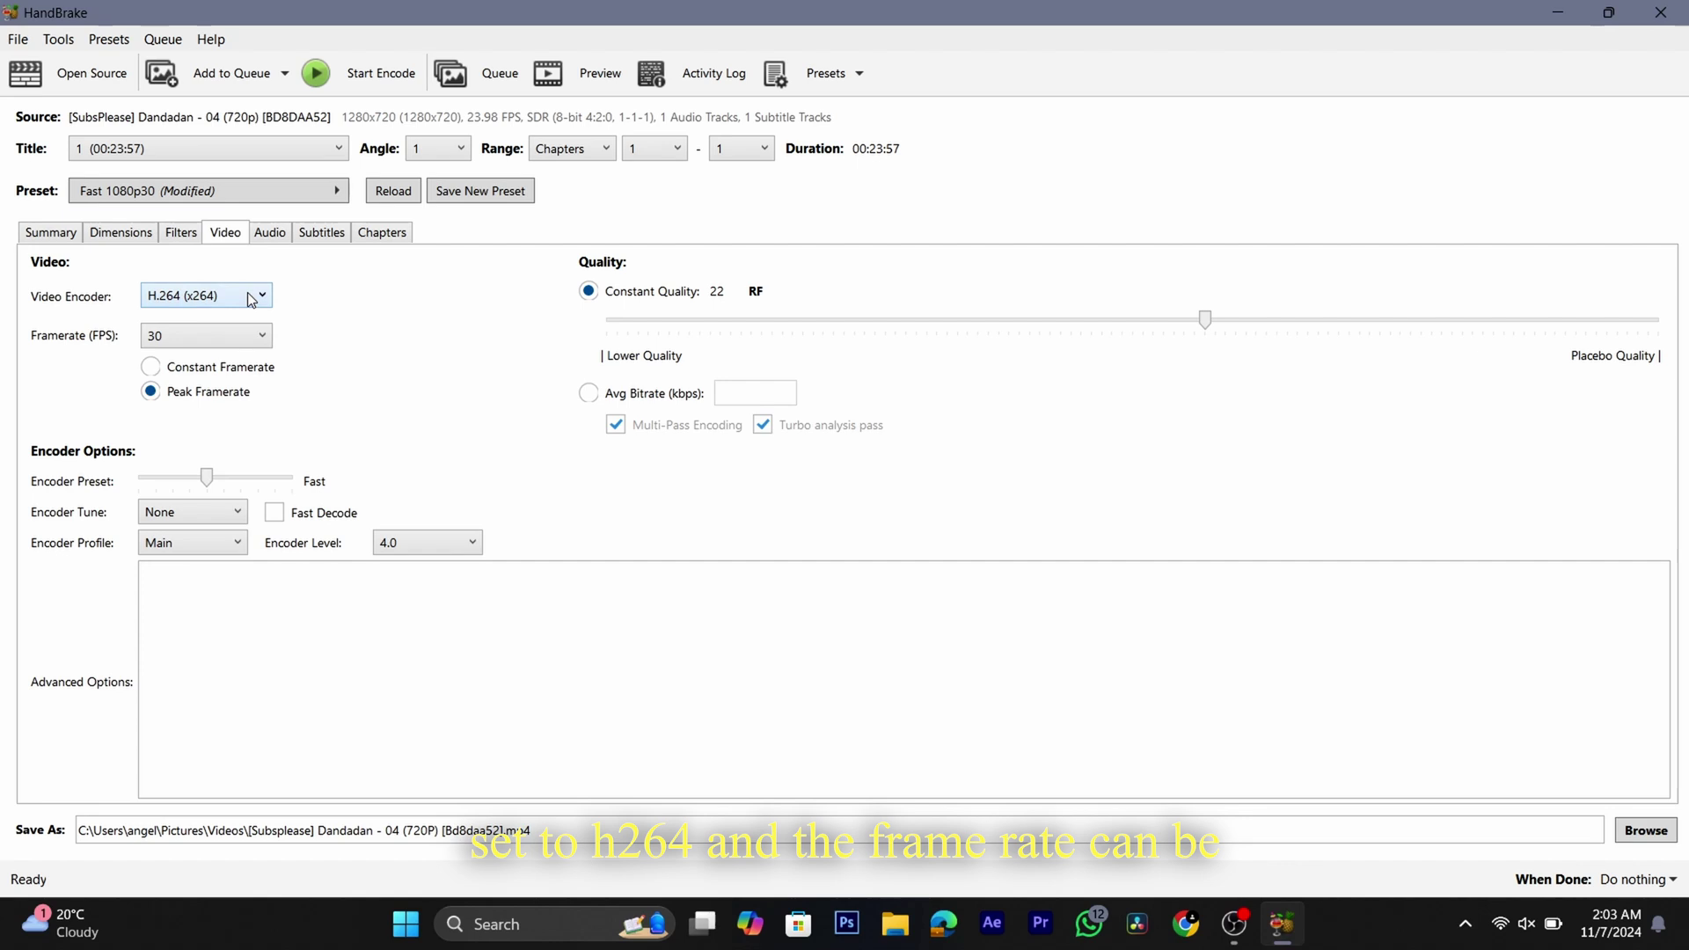
{"action": "left_click", "coordinate": [253, 343]}
{"action": "left_click", "coordinate": [254, 345]}
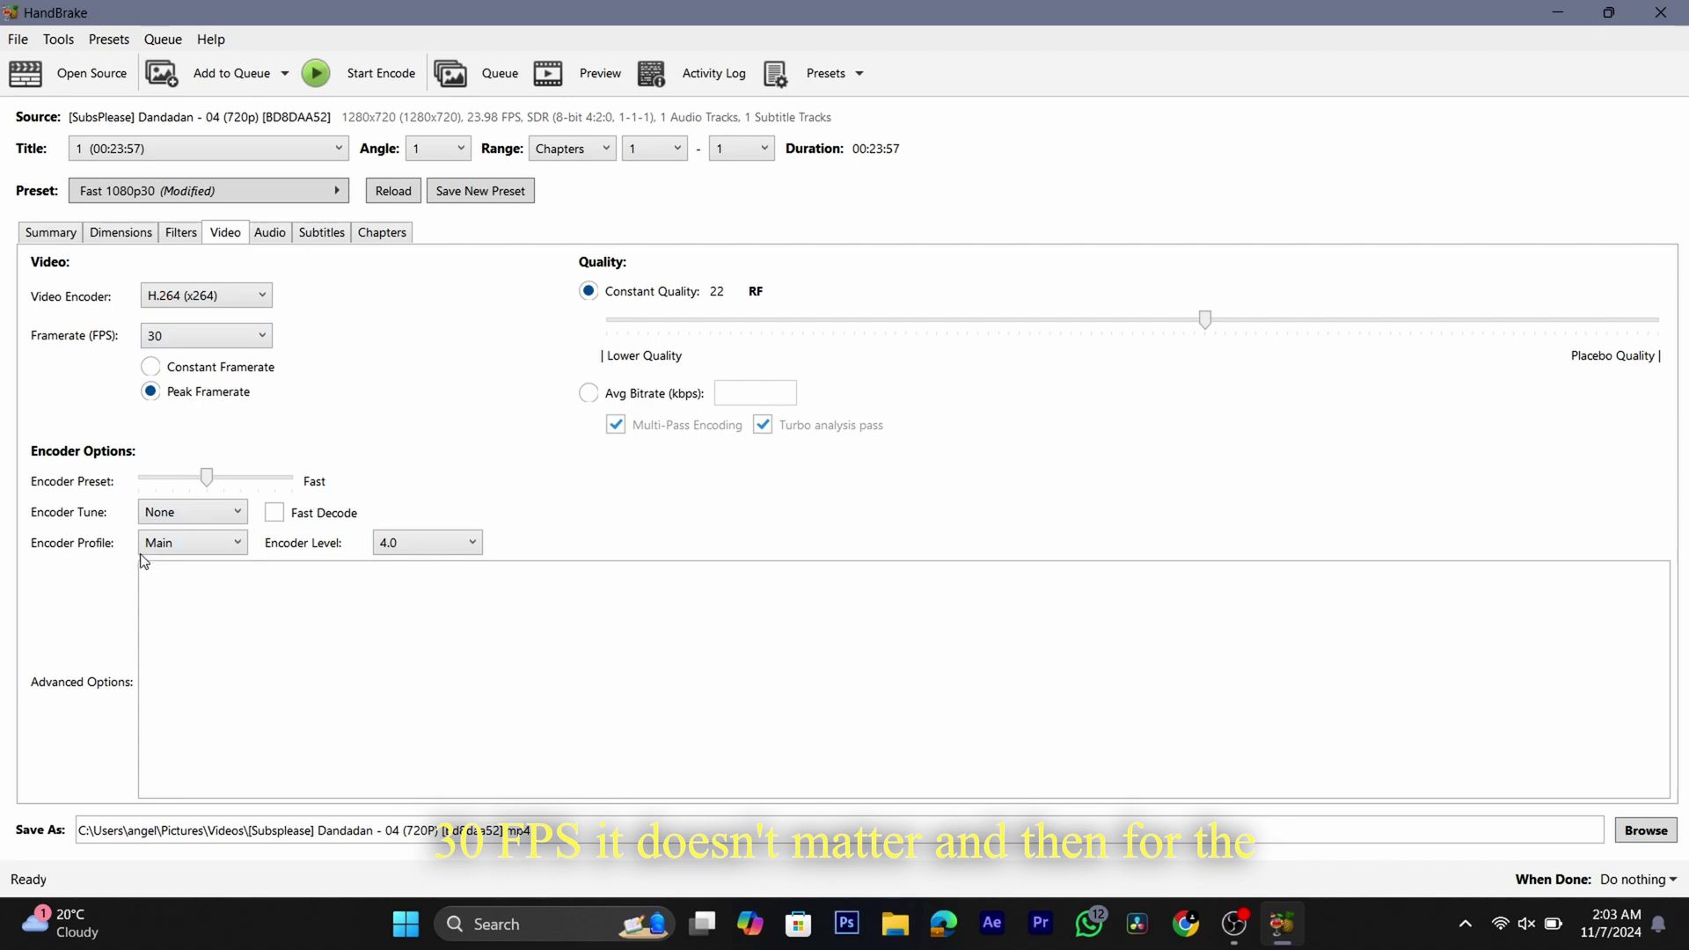
{"action": "left_click", "coordinate": [198, 552]}
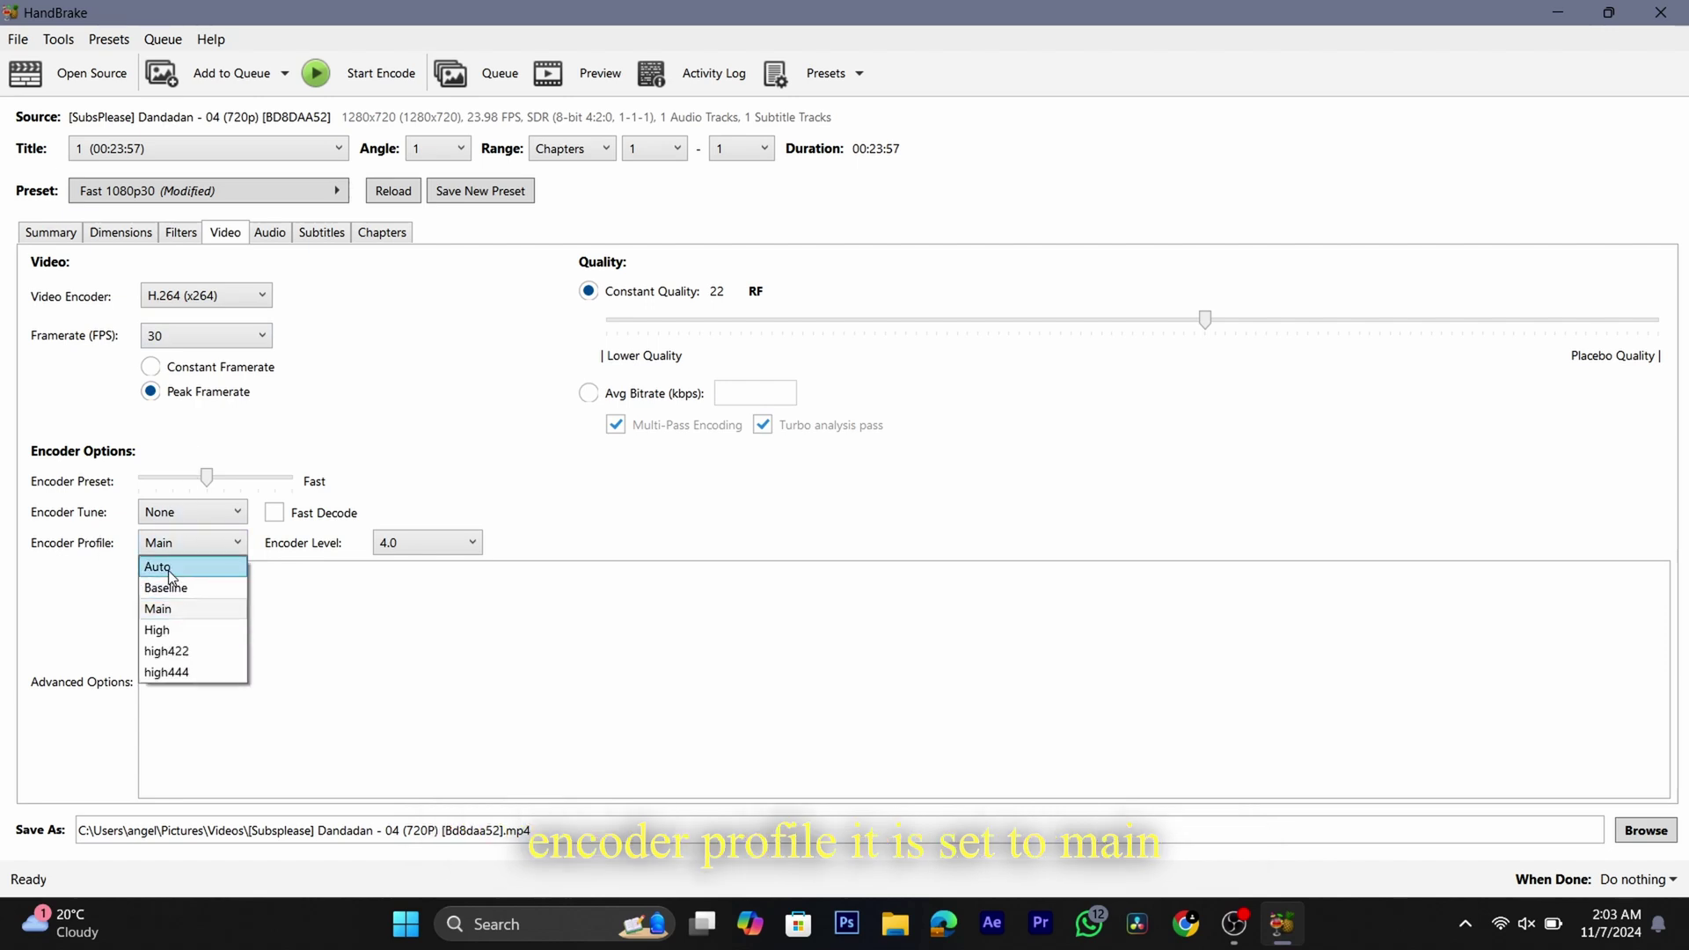
{"action": "left_click", "coordinate": [162, 595]}
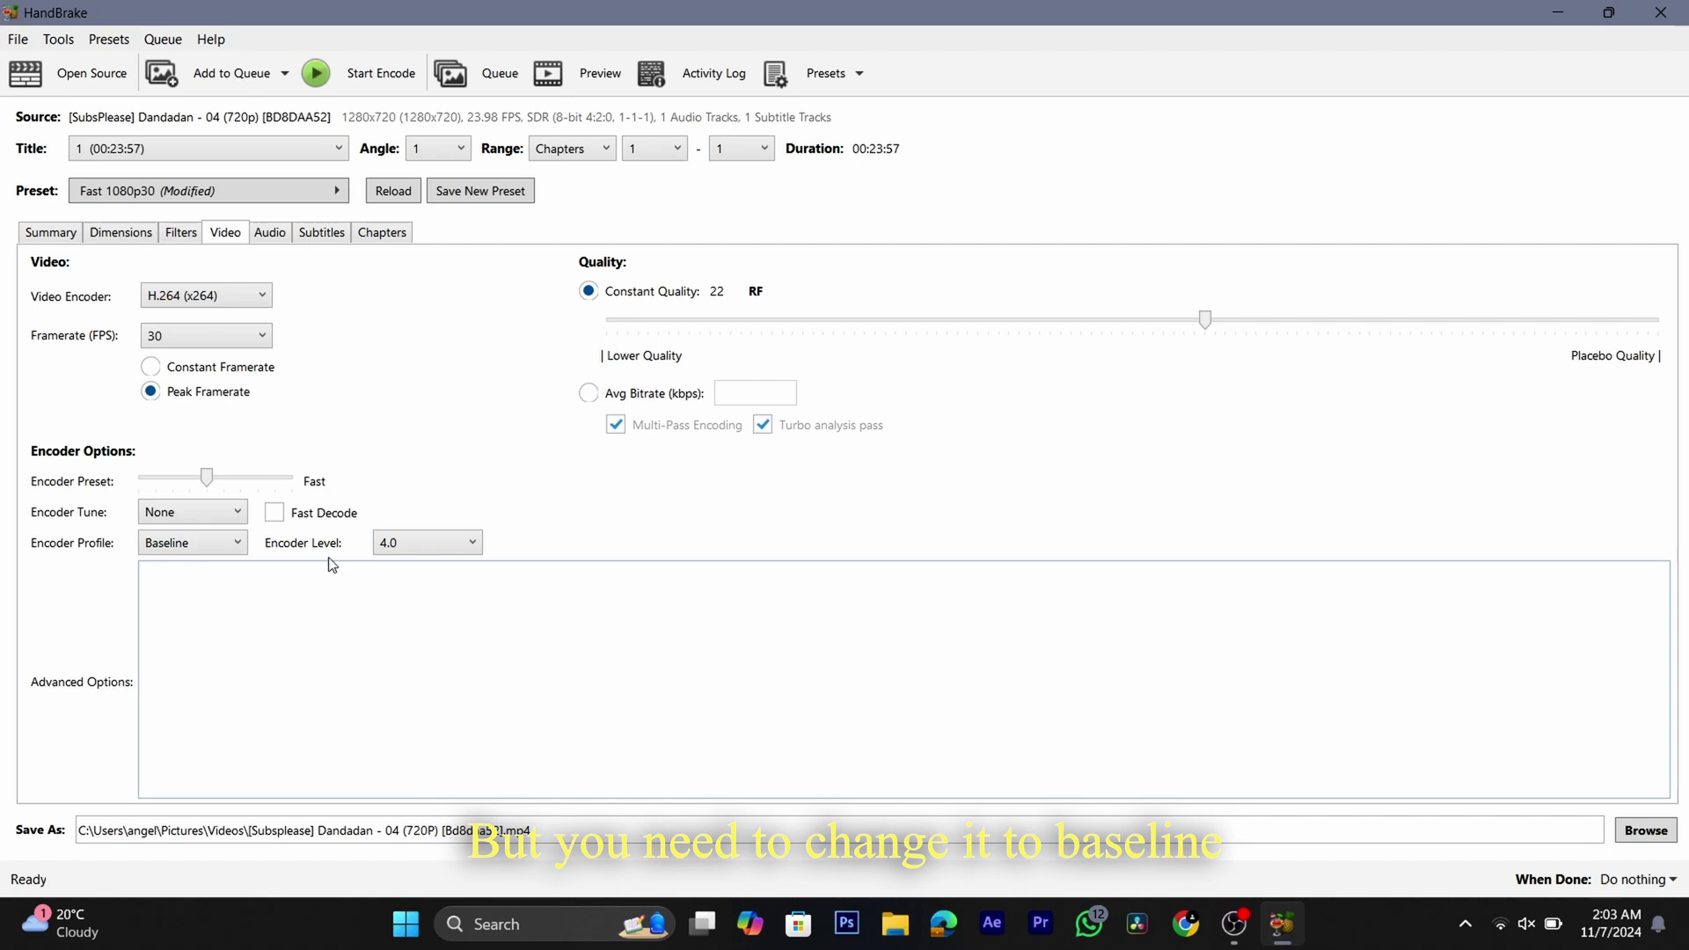
{"action": "left_click", "coordinate": [459, 543]}
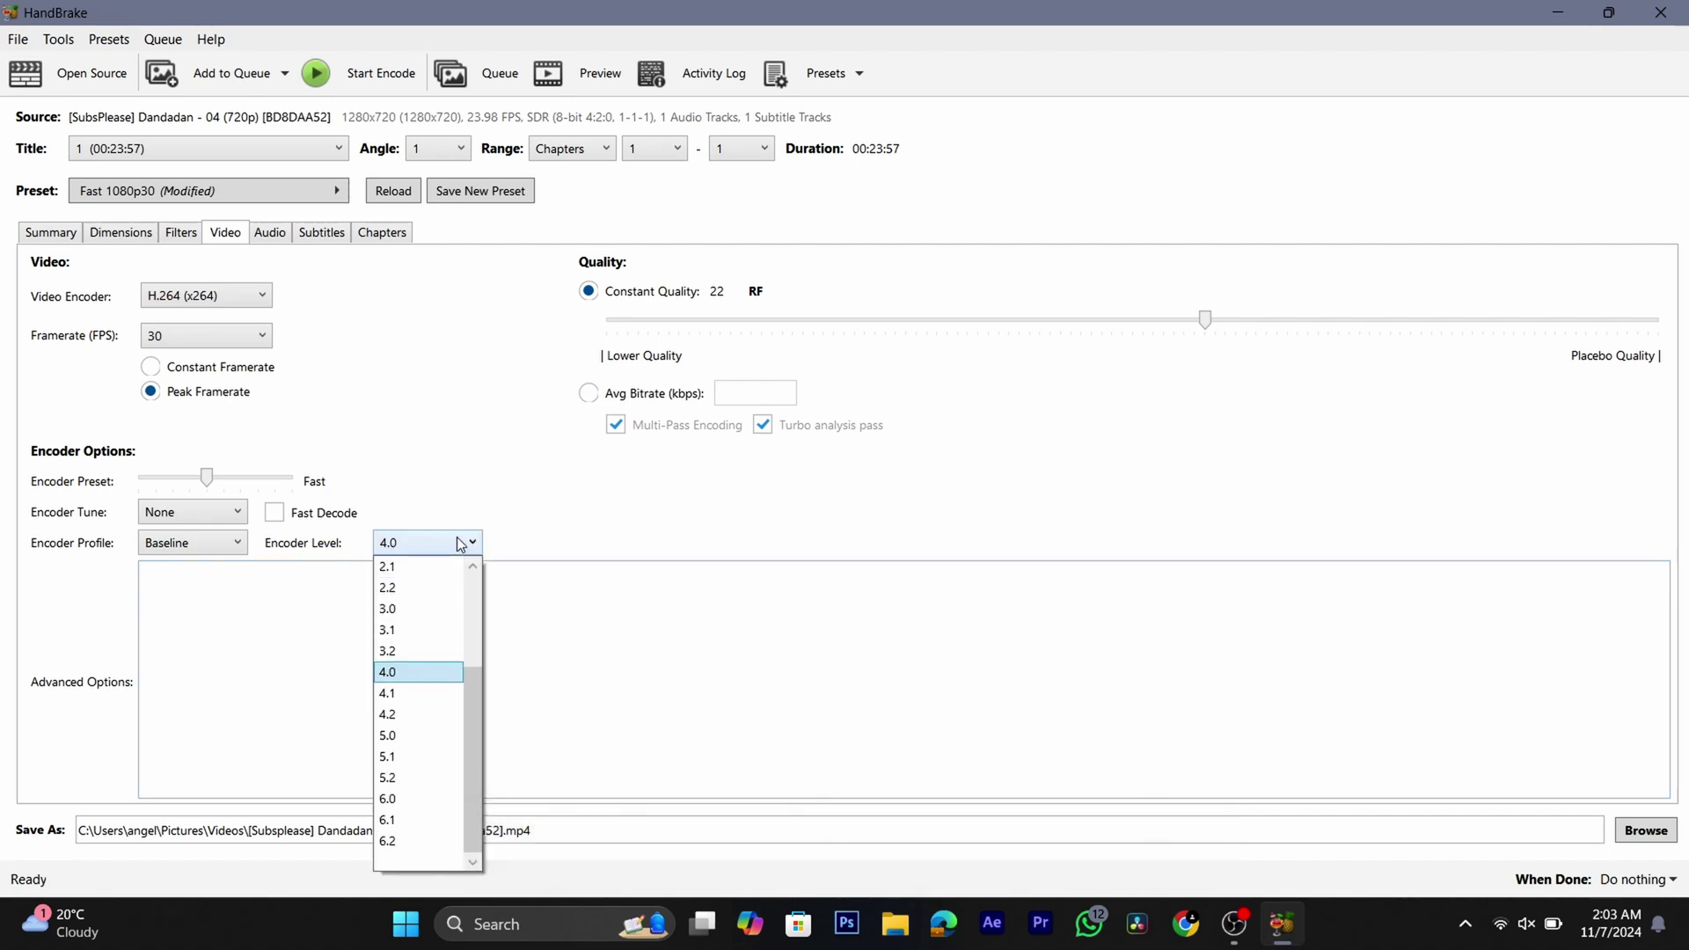
{"action": "left_click", "coordinate": [459, 542]}
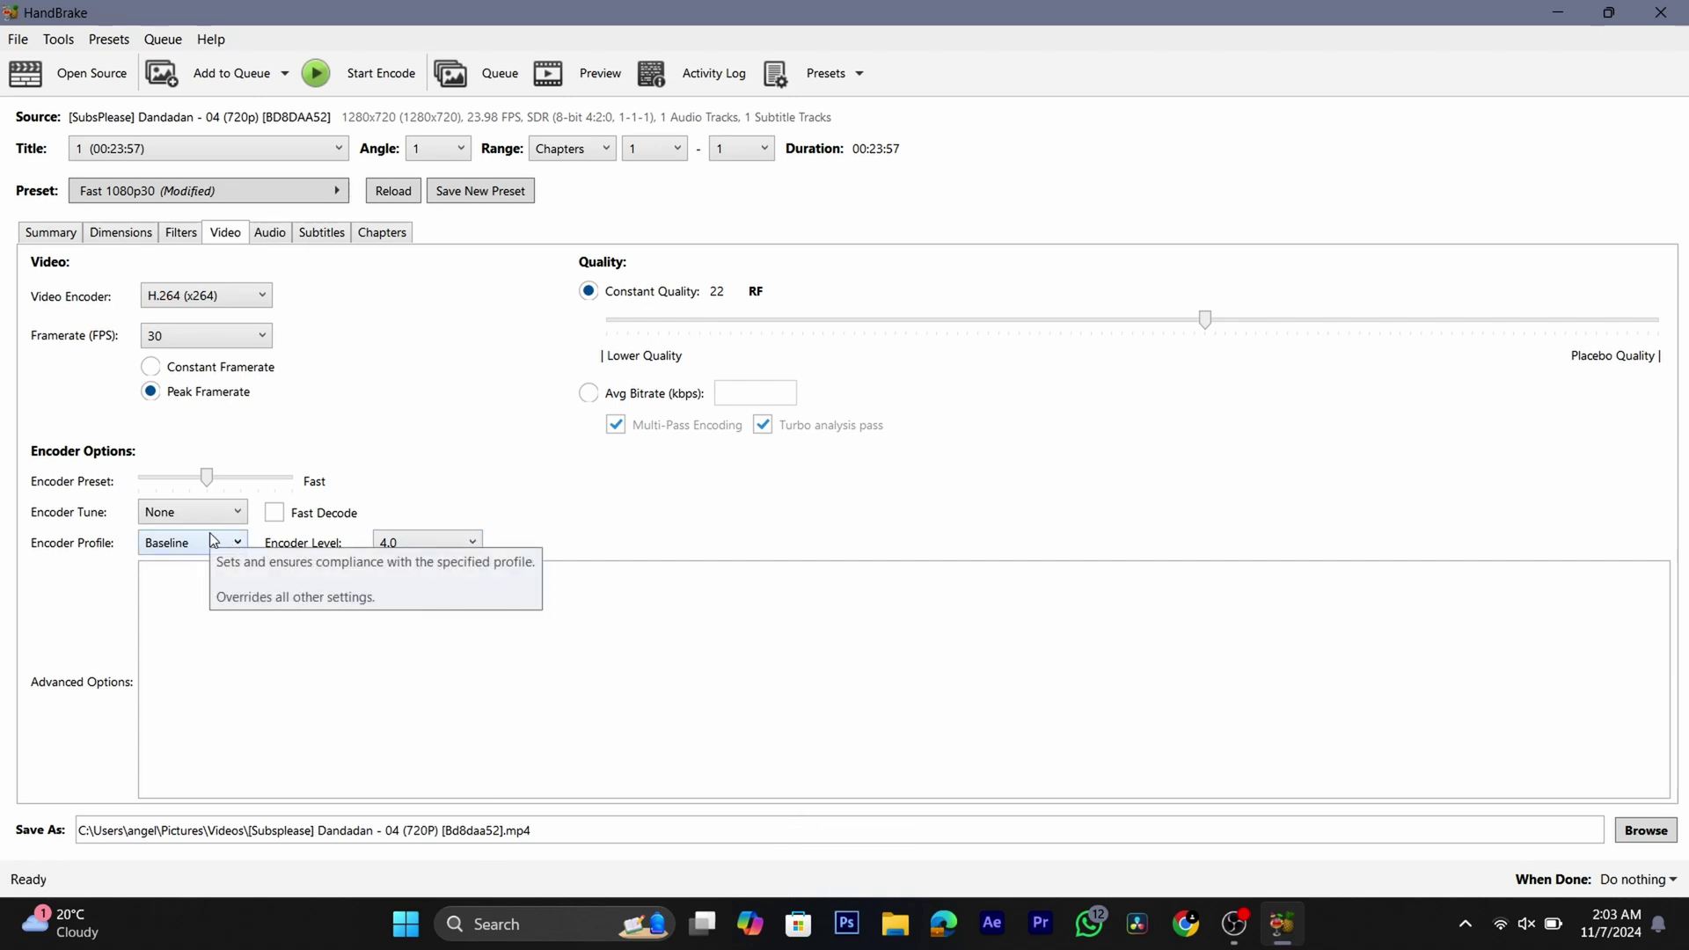
Step: Keep the Japanese AAC audio track as source at a 160 kbps bitrate
{"action": "left_click", "coordinate": [268, 234]}
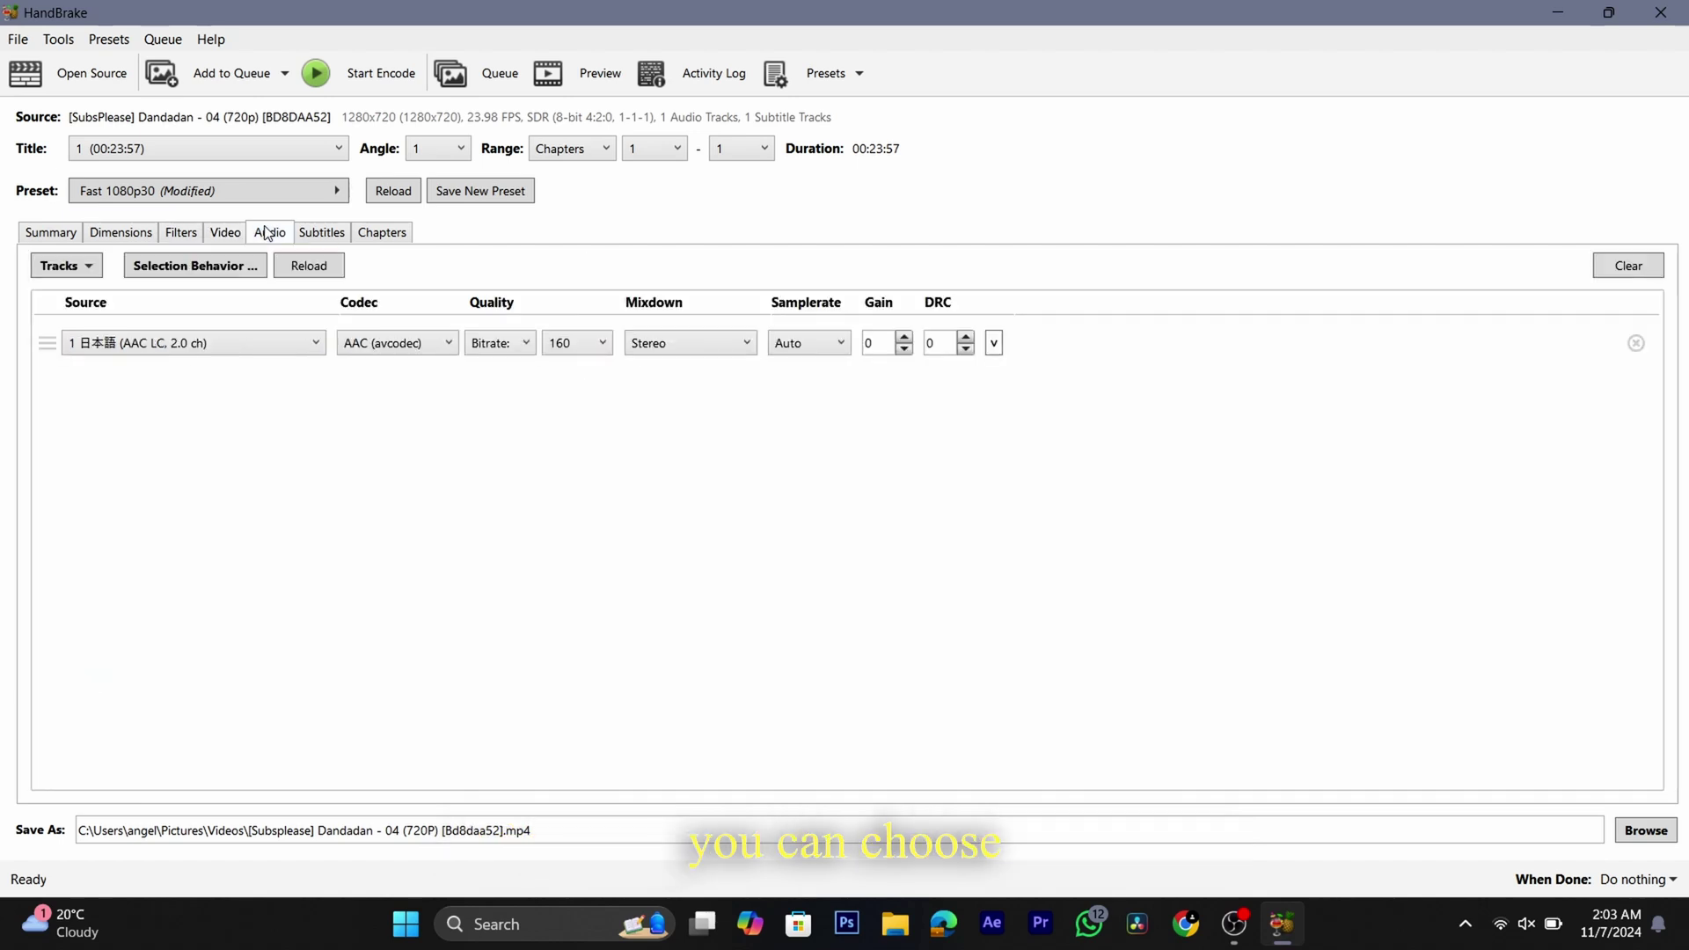
{"action": "left_click", "coordinate": [297, 341]}
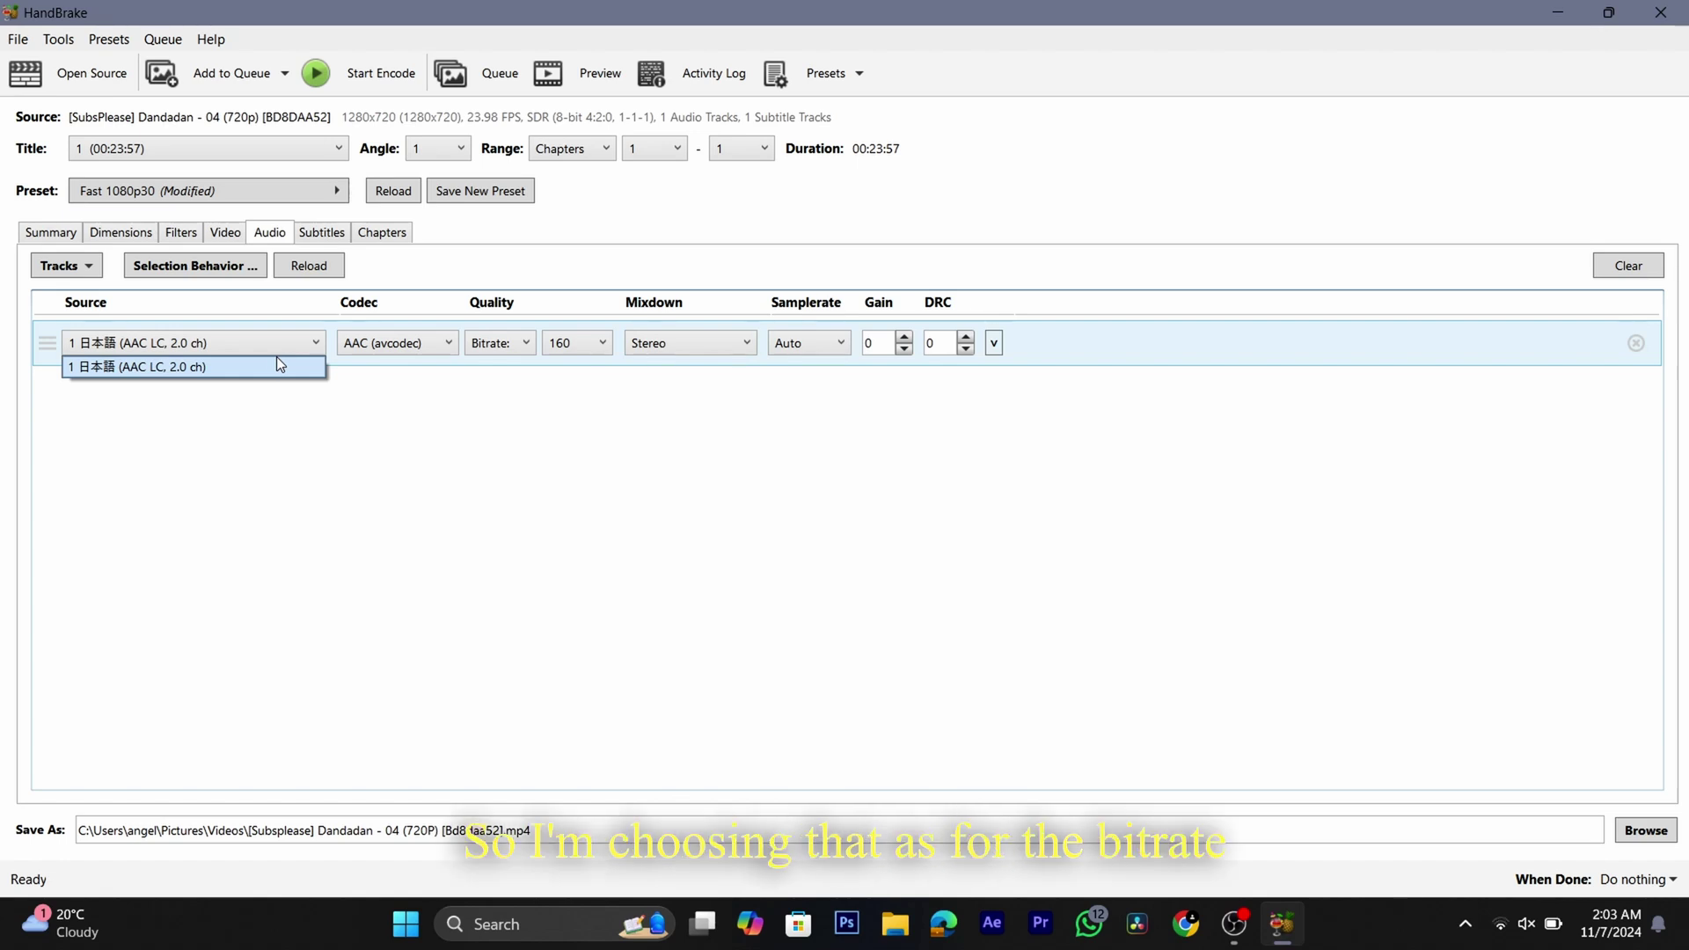
{"action": "left_click", "coordinate": [260, 366]}
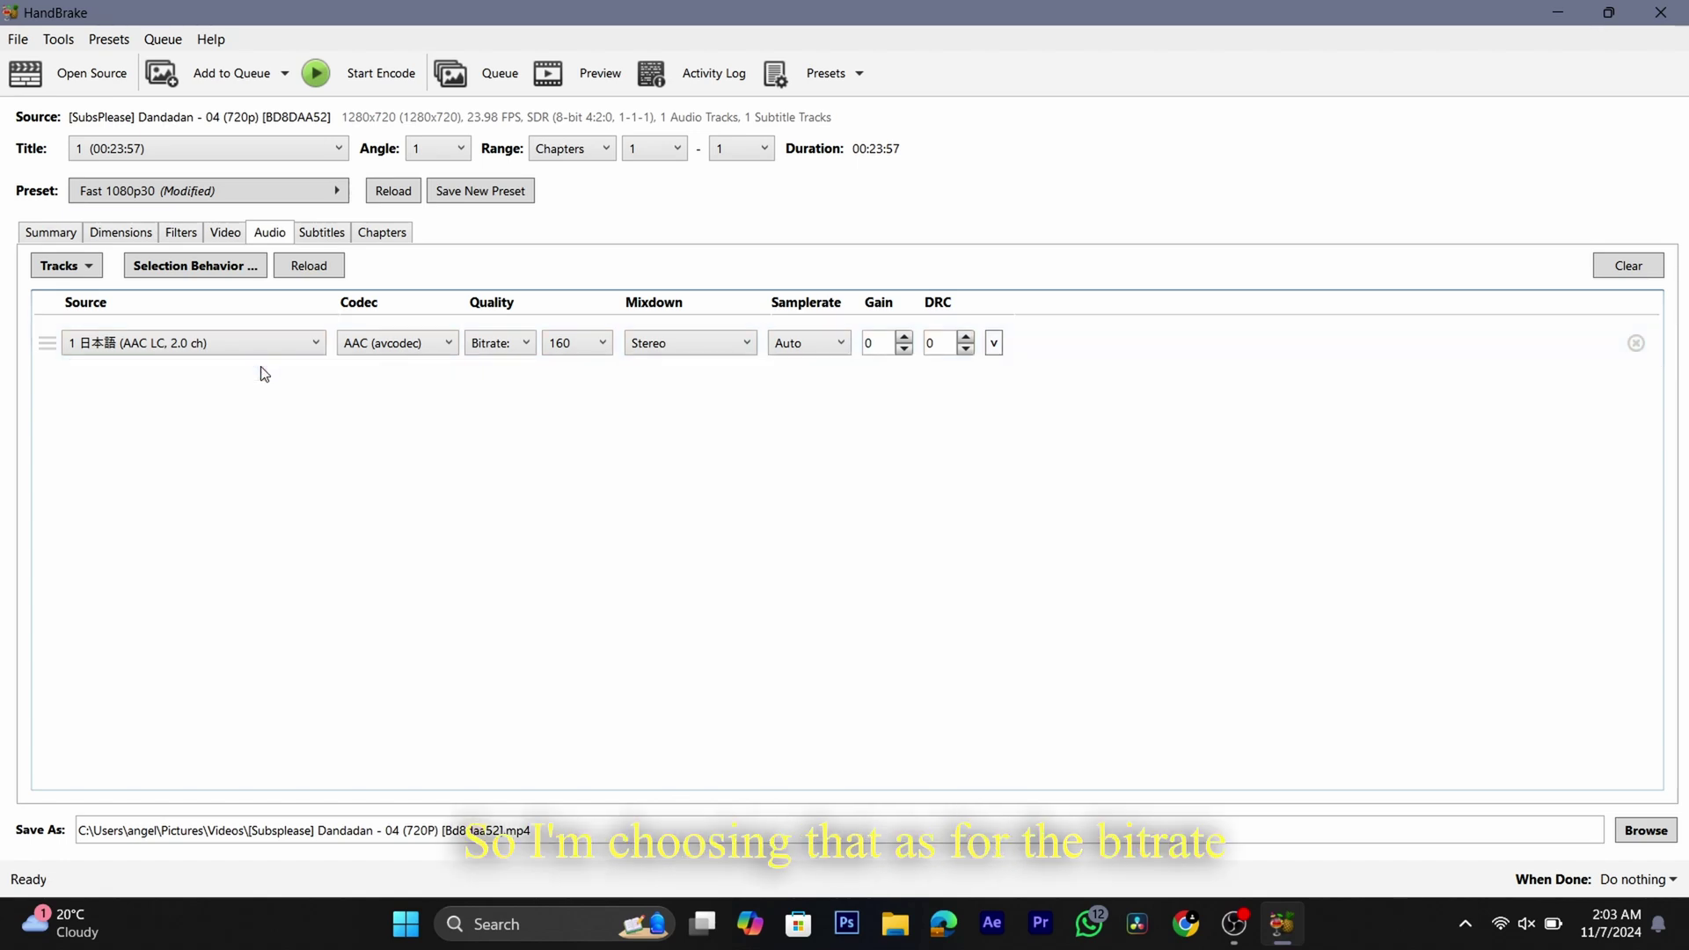
{"action": "left_click", "coordinate": [591, 349]}
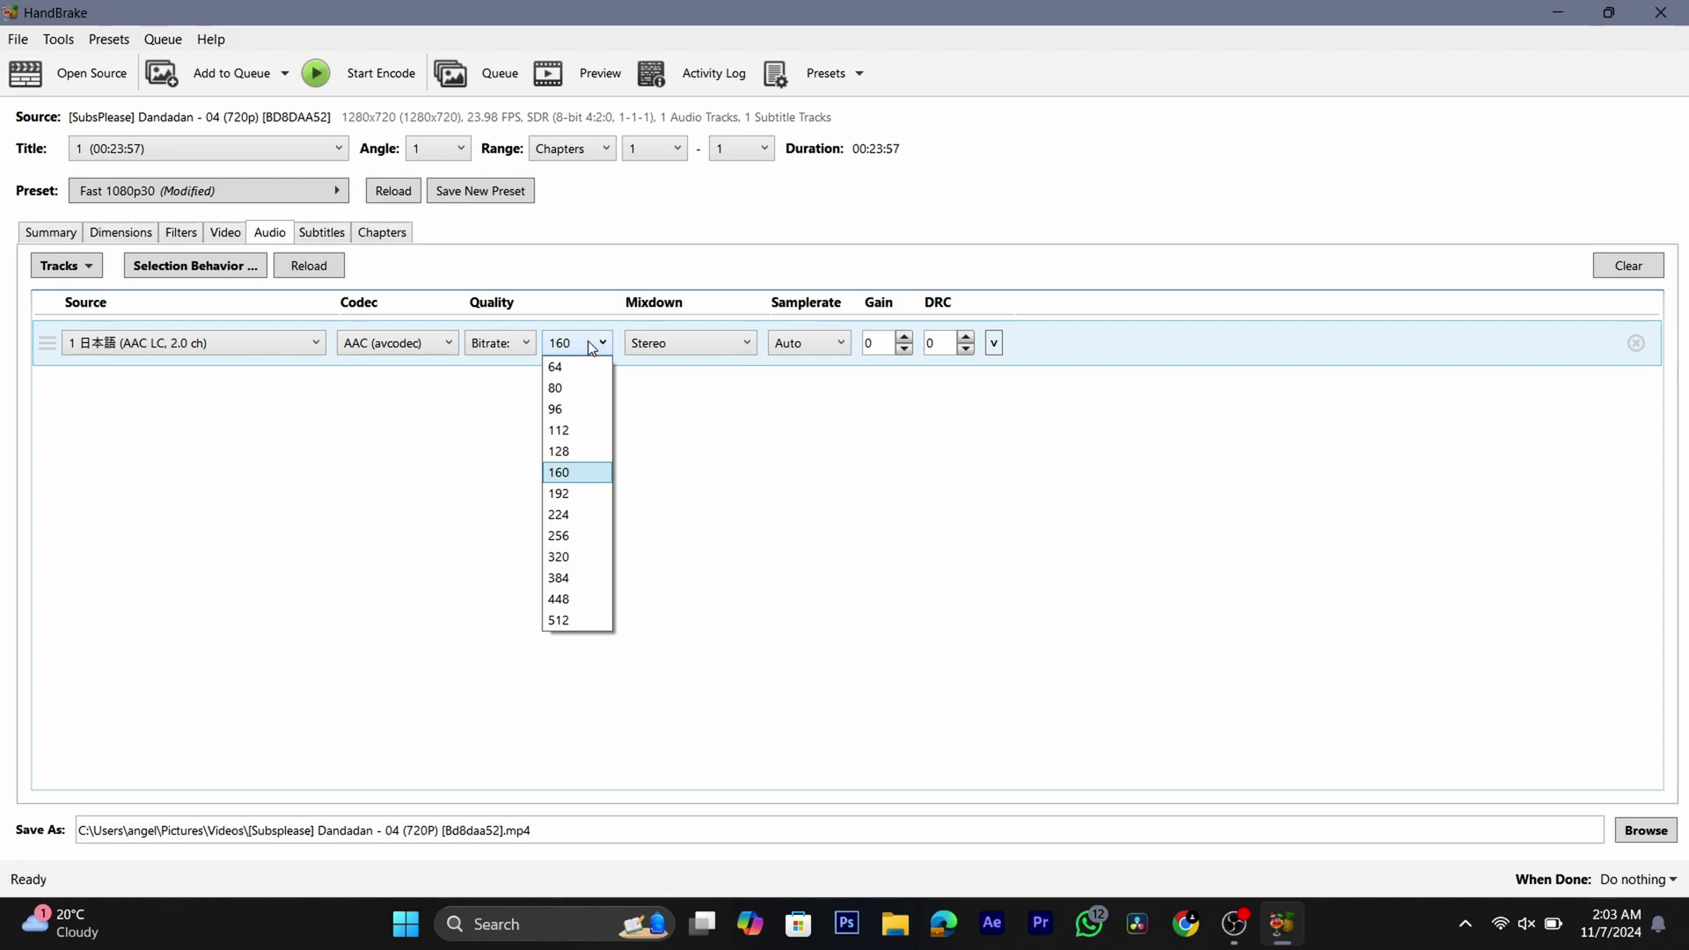
{"action": "left_click", "coordinate": [587, 340]}
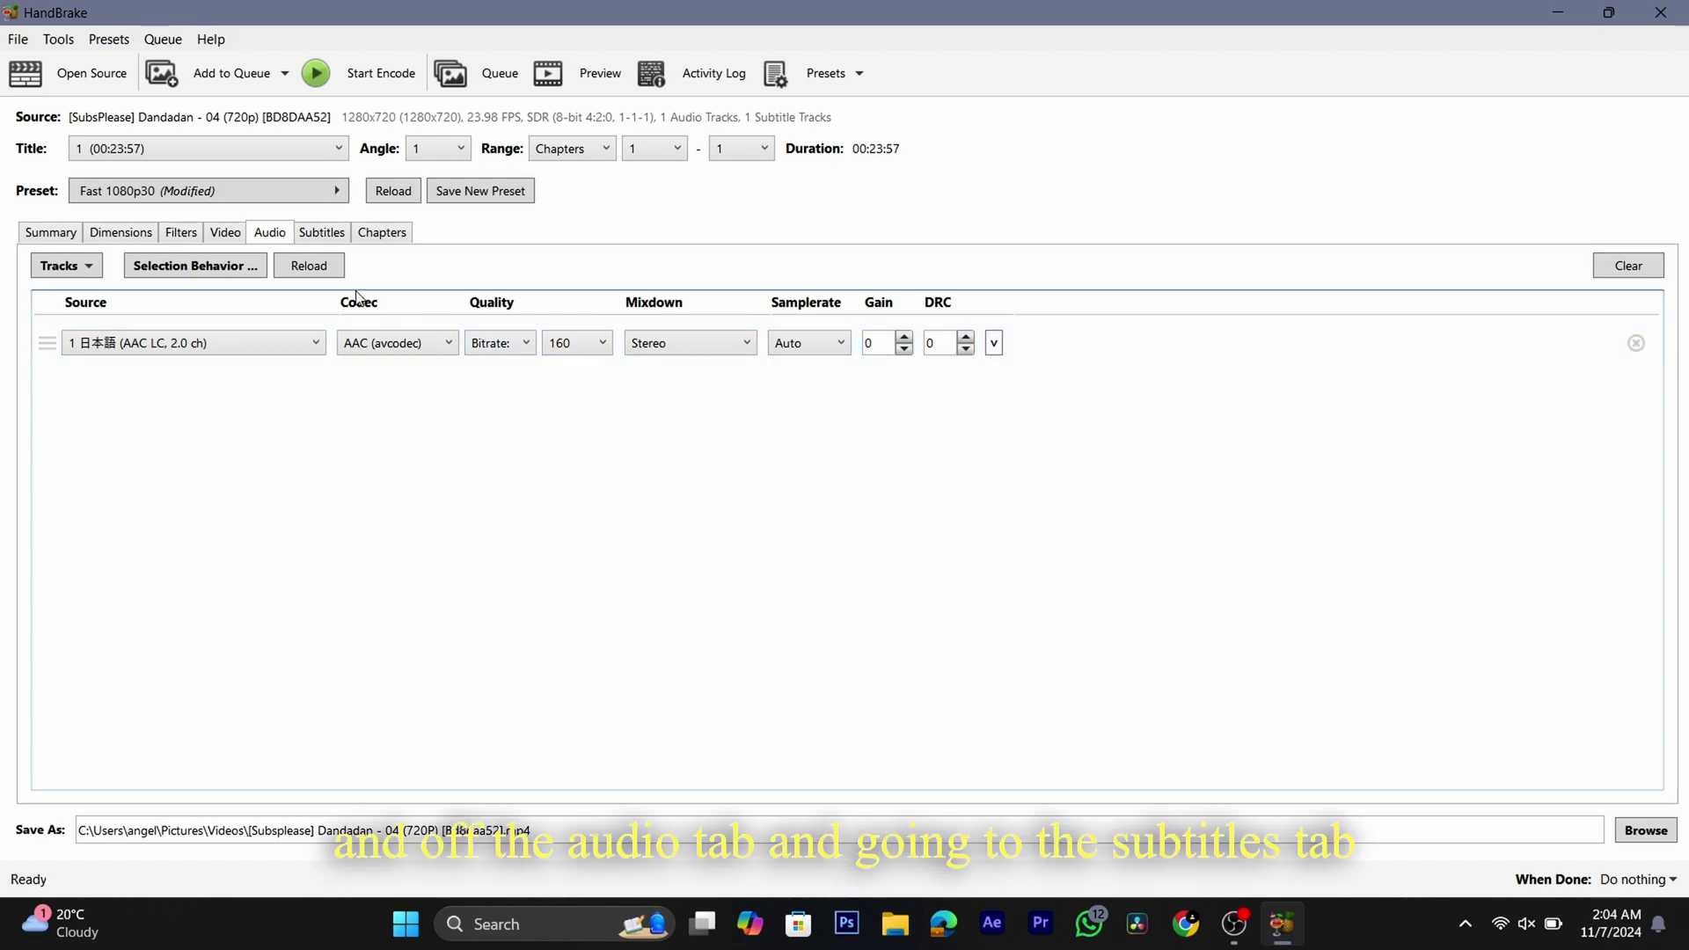
Step: Select the 1 English (SSA) subtitle track instead of Foreign Audio Scan
{"action": "left_click", "coordinate": [317, 234]}
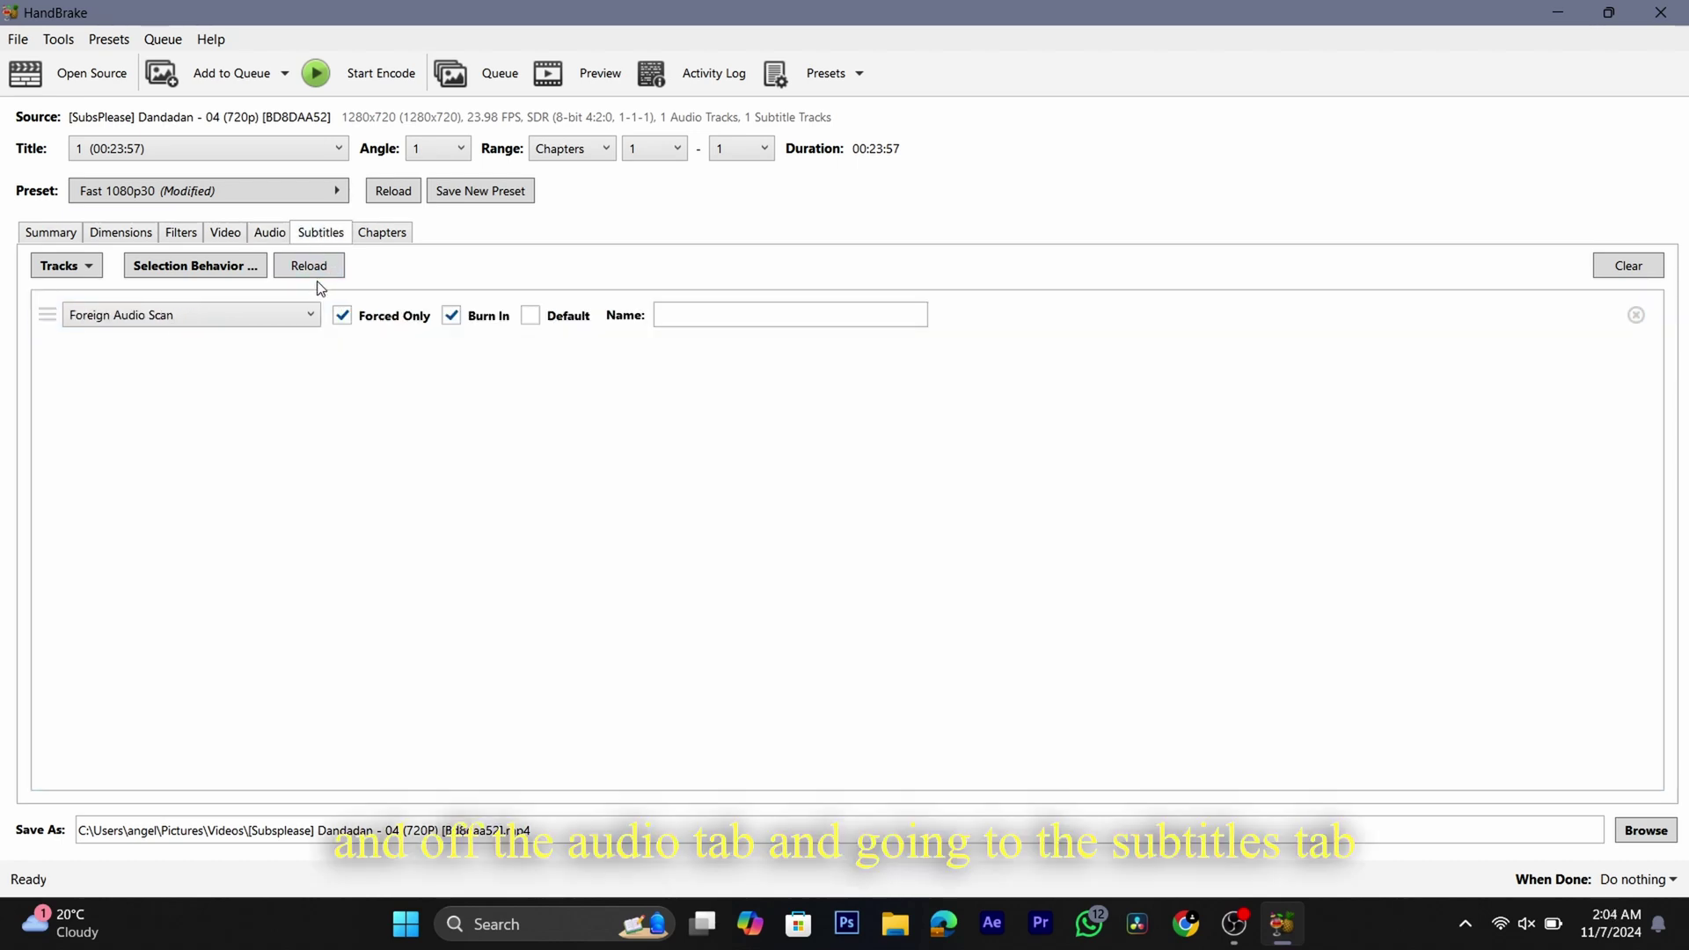
{"action": "left_click", "coordinate": [301, 322]}
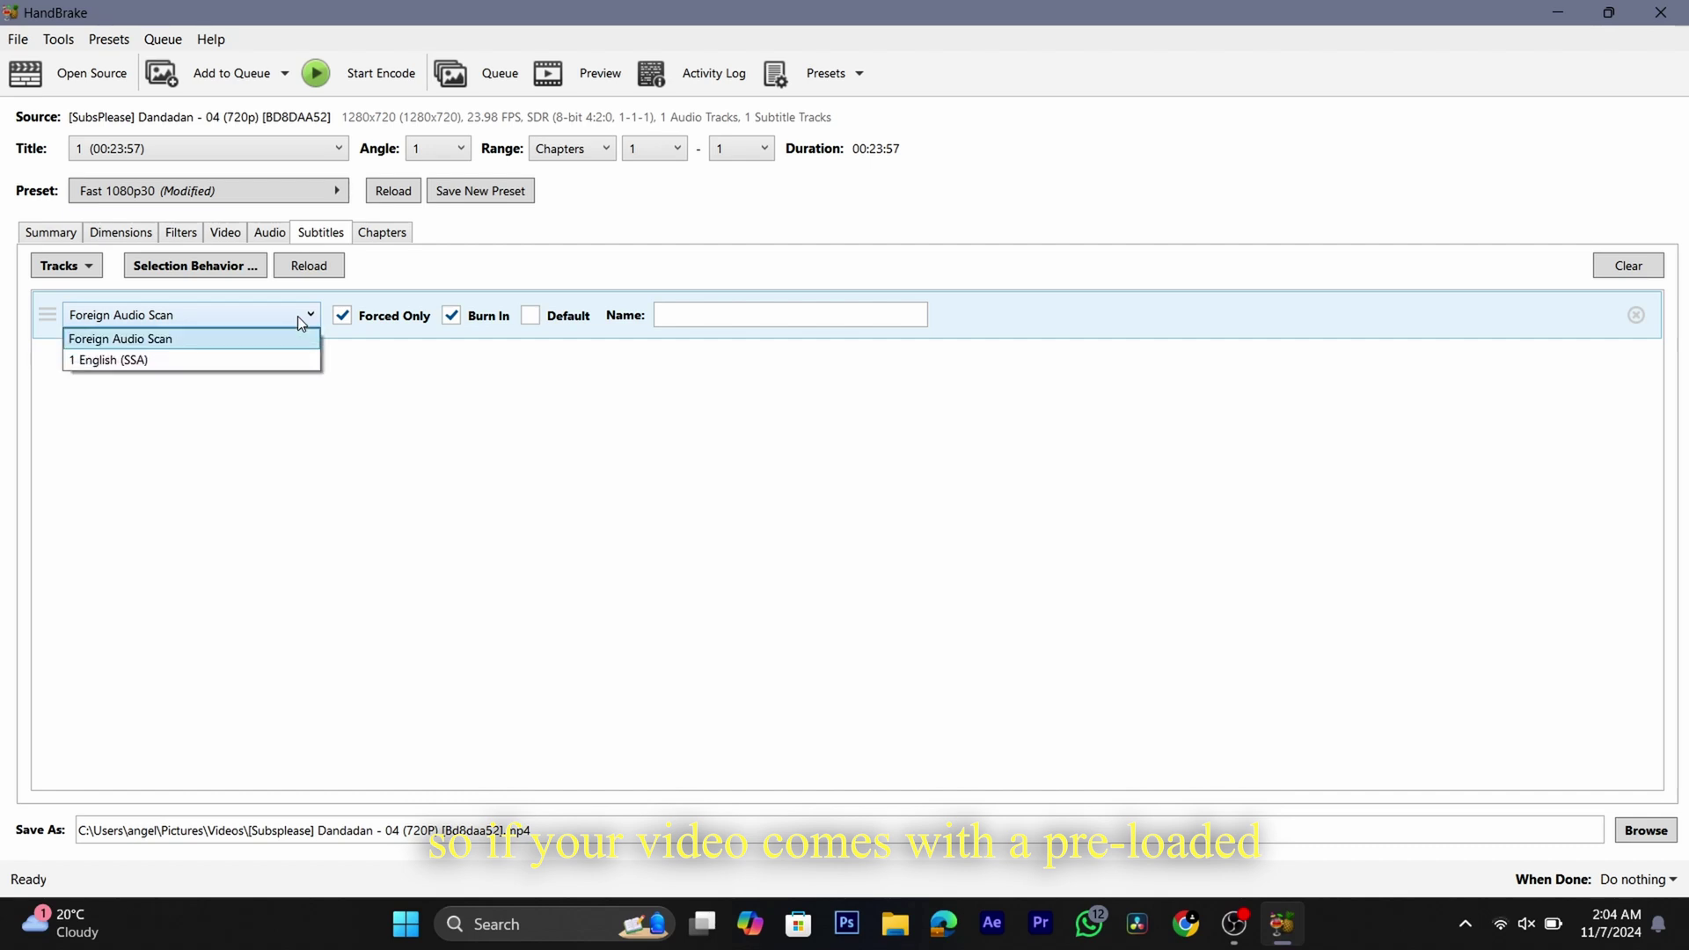
{"action": "left_click", "coordinate": [243, 362]}
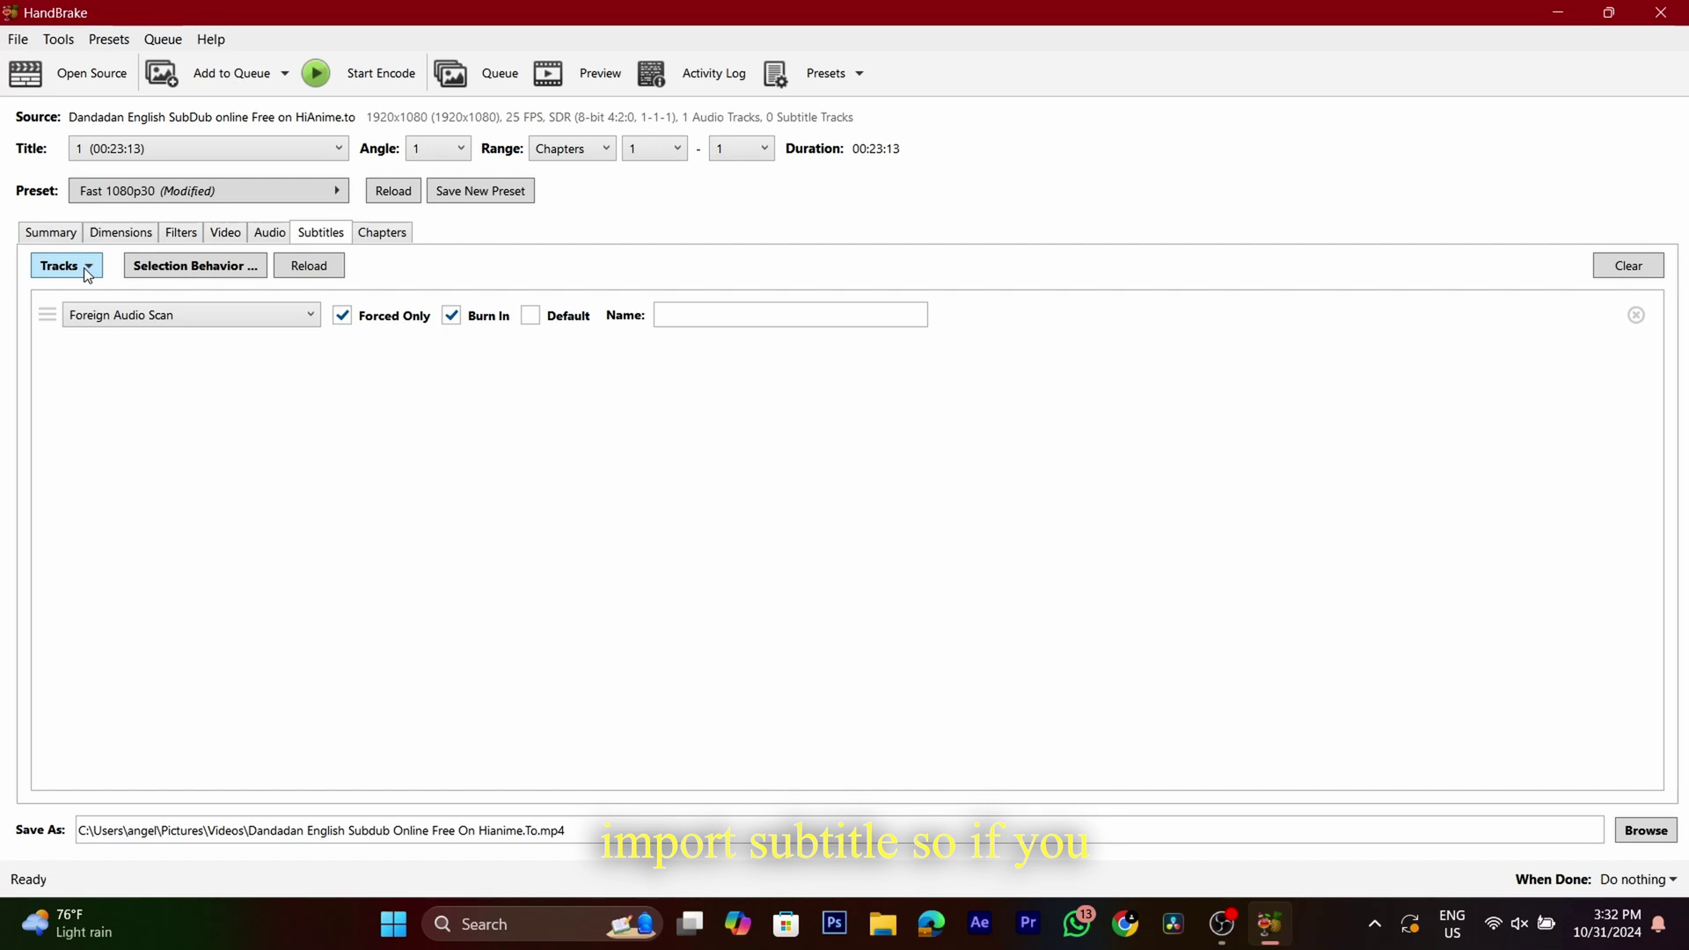
Step: Start an external subtitle import, browse Downloads, then cancel without importing anything
{"action": "left_click", "coordinate": [87, 269]}
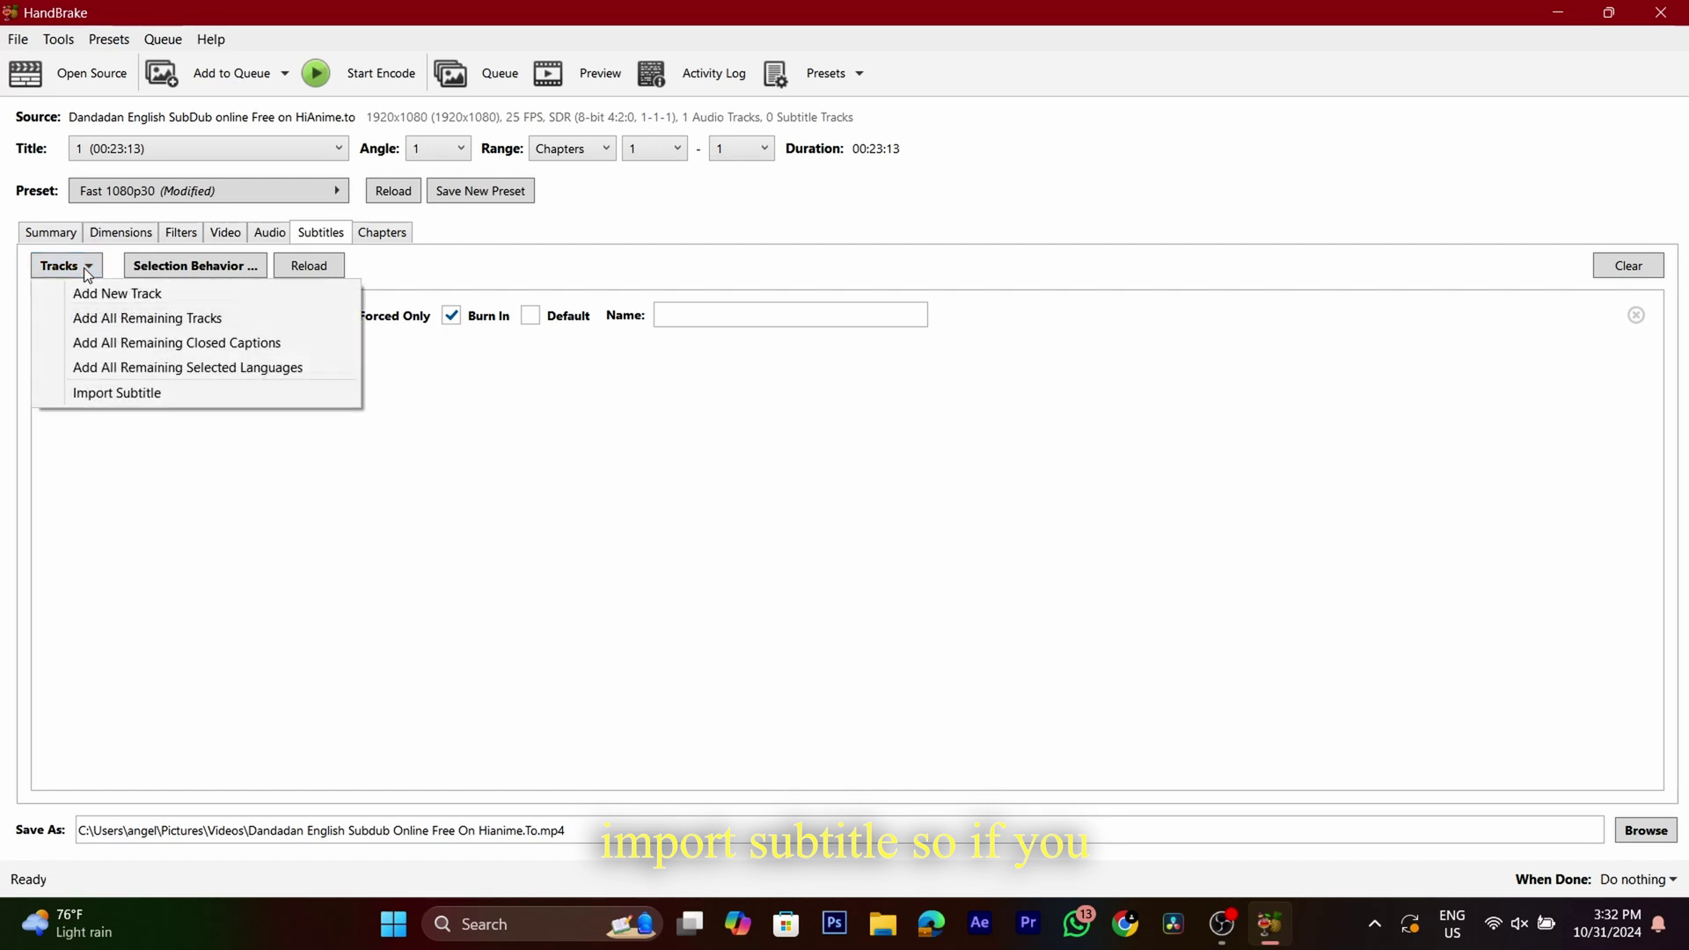
{"action": "left_click", "coordinate": [130, 392]}
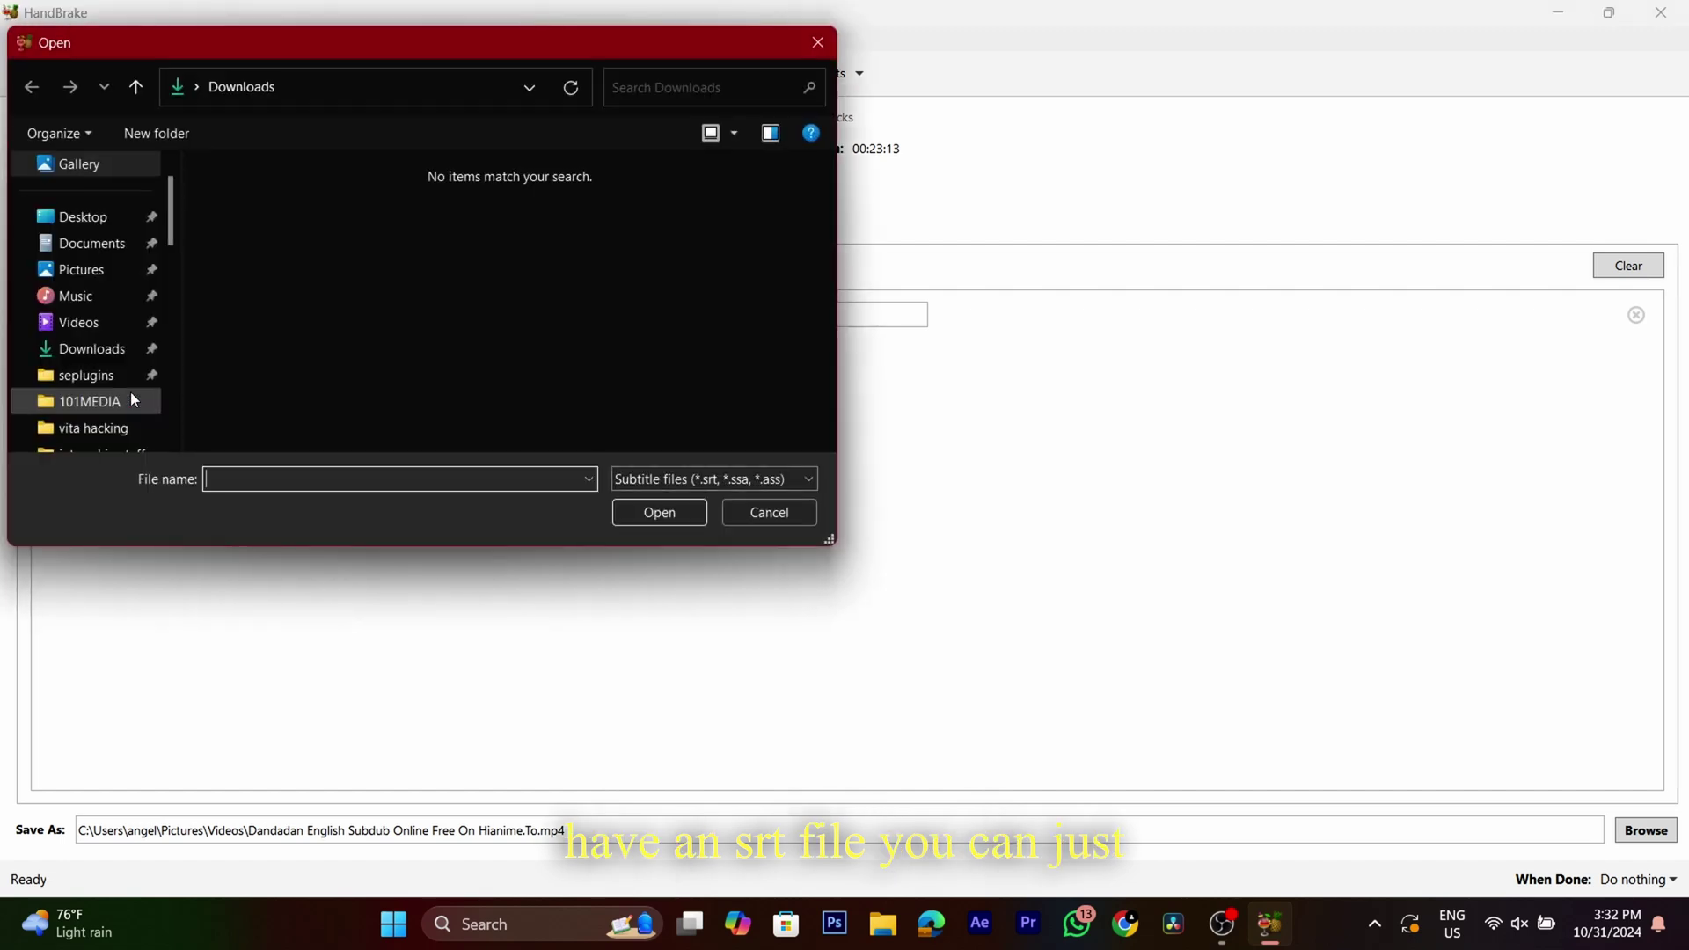
{"action": "left_click", "coordinate": [99, 352]}
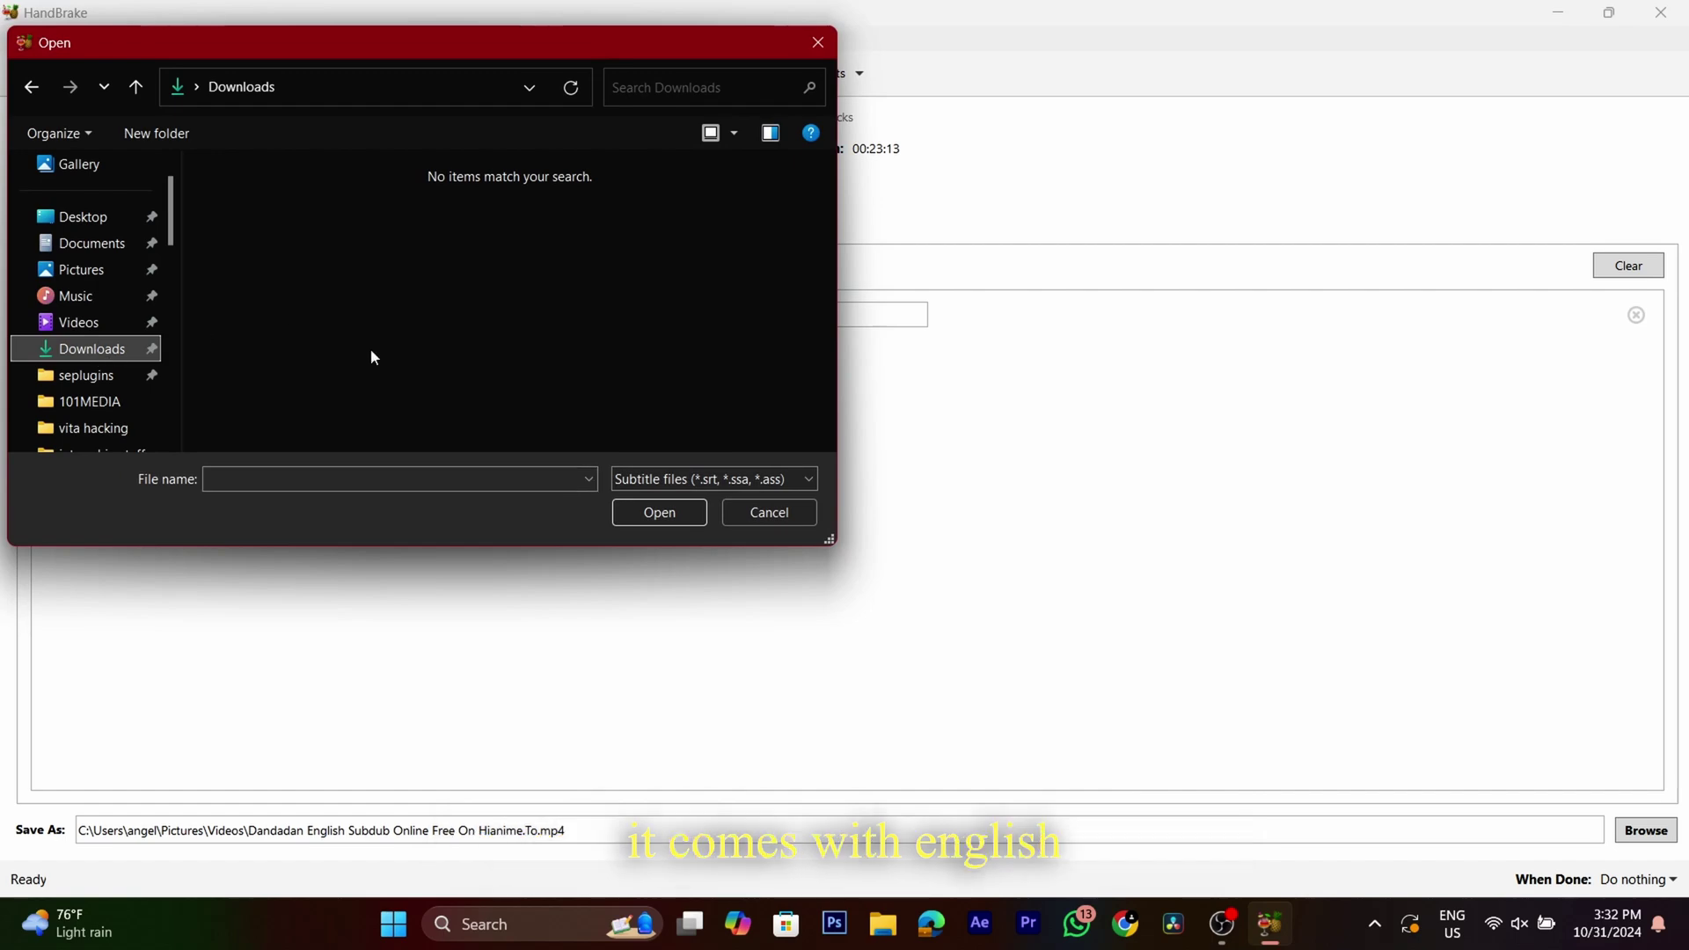
{"action": "left_click", "coordinate": [816, 42]}
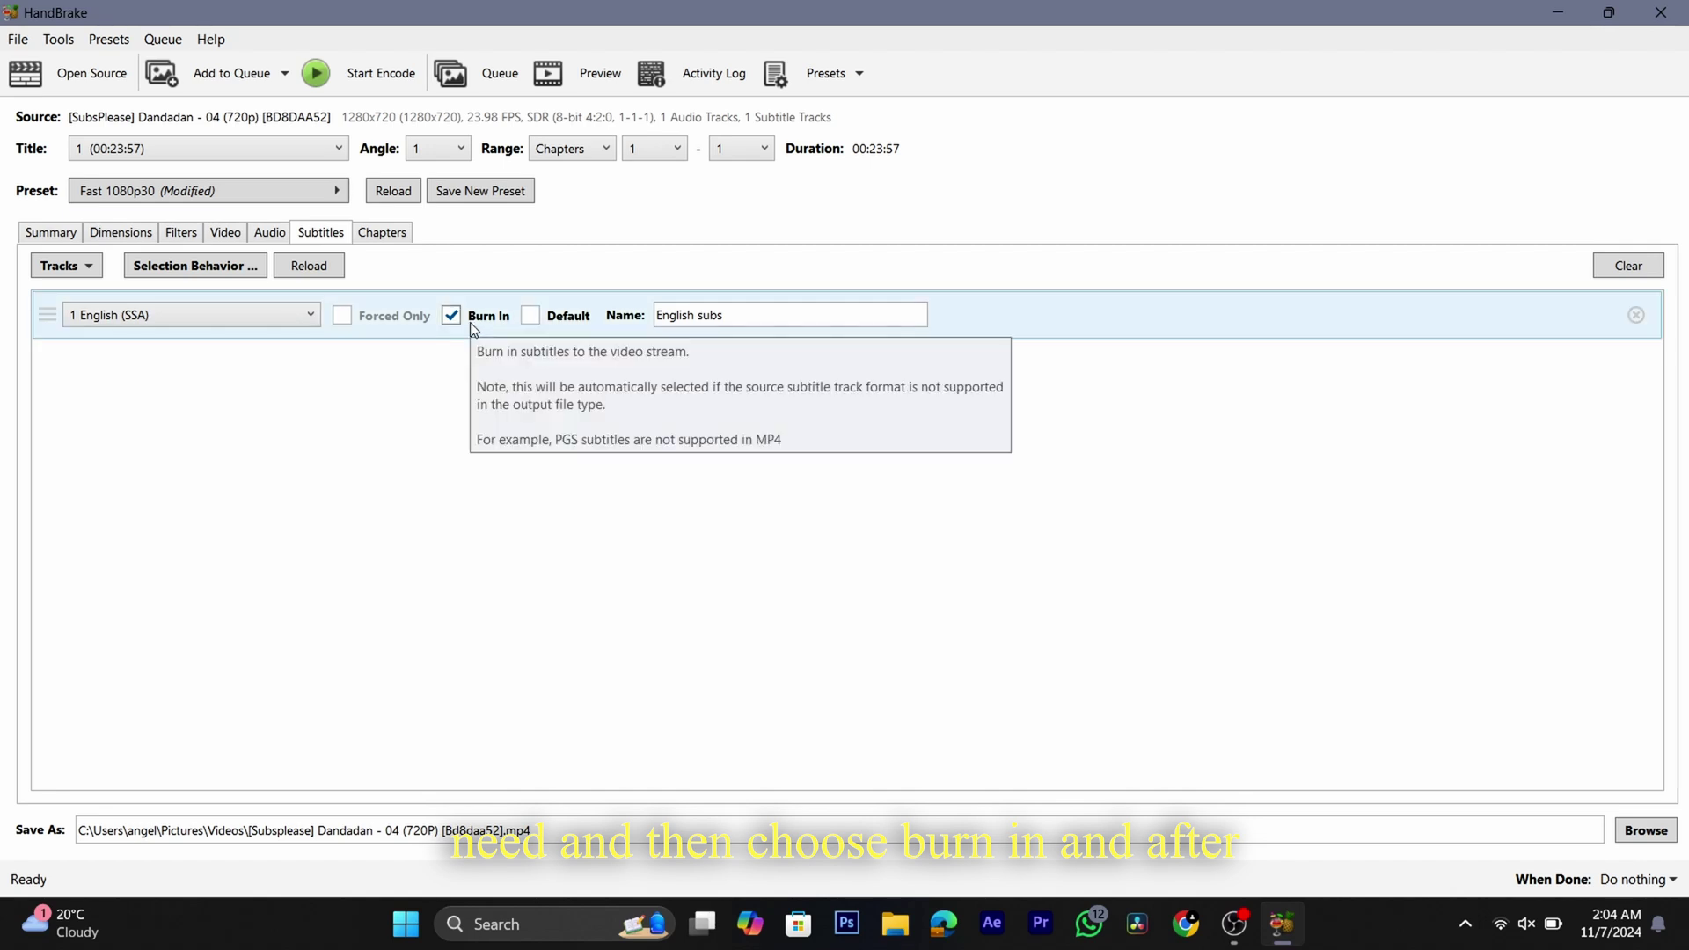
Step: Leave the single chapter marker unchanged and open the Save As browser for the output
{"action": "left_click", "coordinate": [380, 239]}
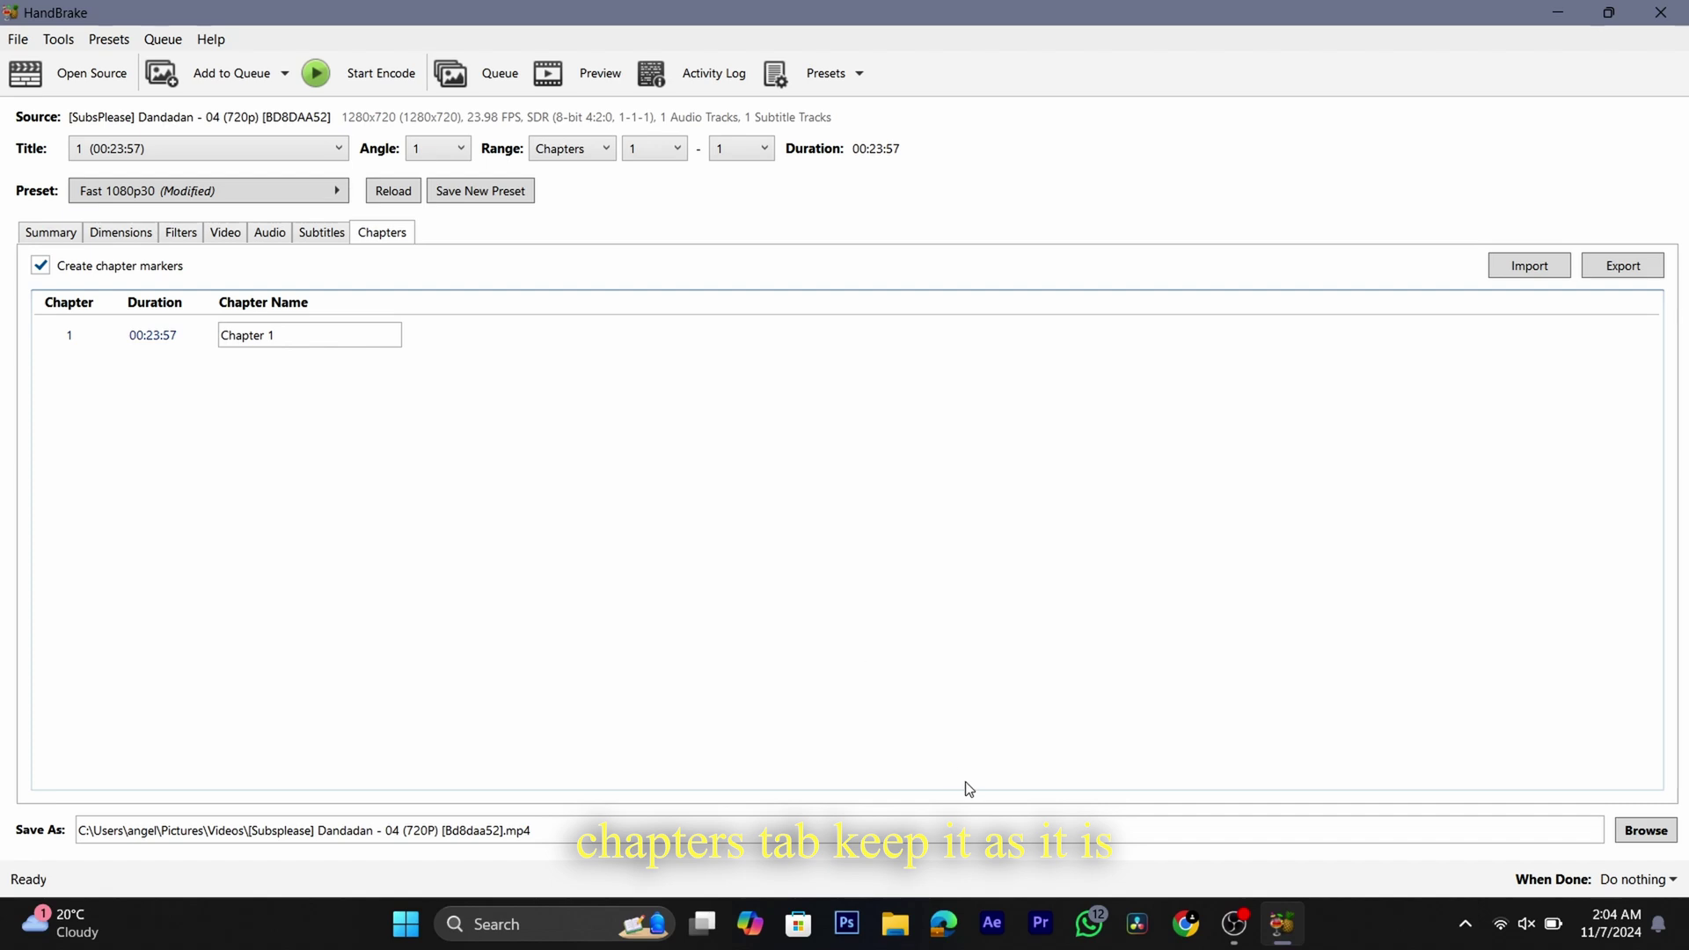
{"action": "left_click", "coordinate": [1646, 830]}
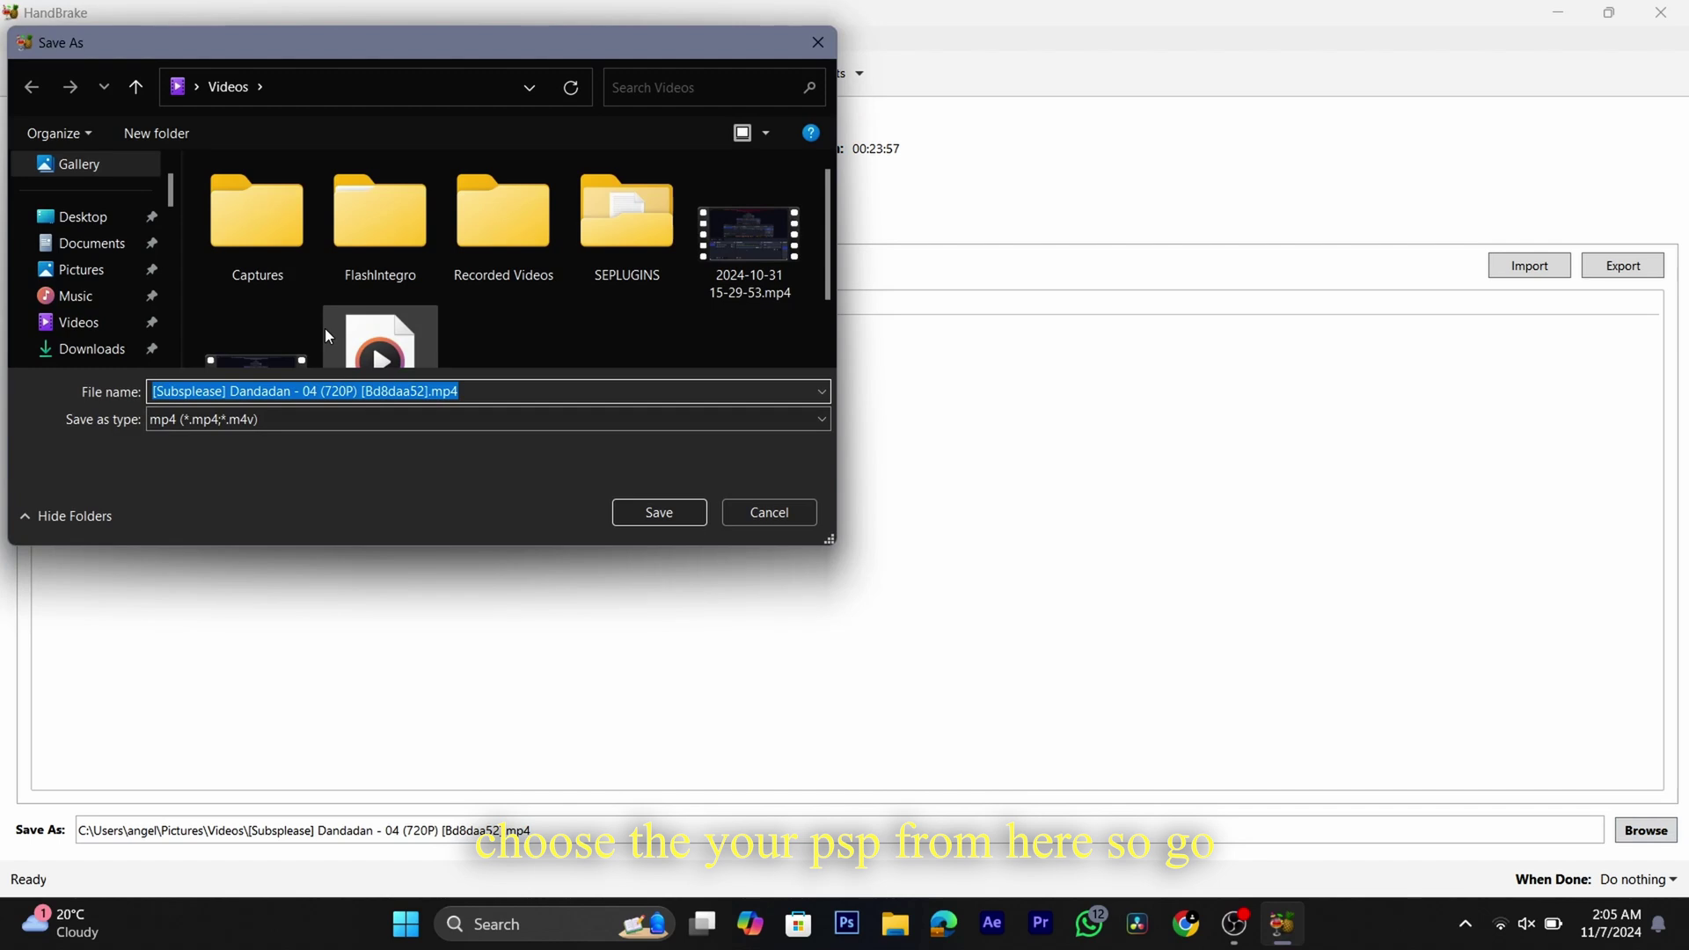
Step: Navigate the Save As dialog to the VIDEO folder on USB Drive (F:)
{"action": "scroll", "coordinate": [141, 366], "scroll_direction": "down", "scroll_amount": 10}
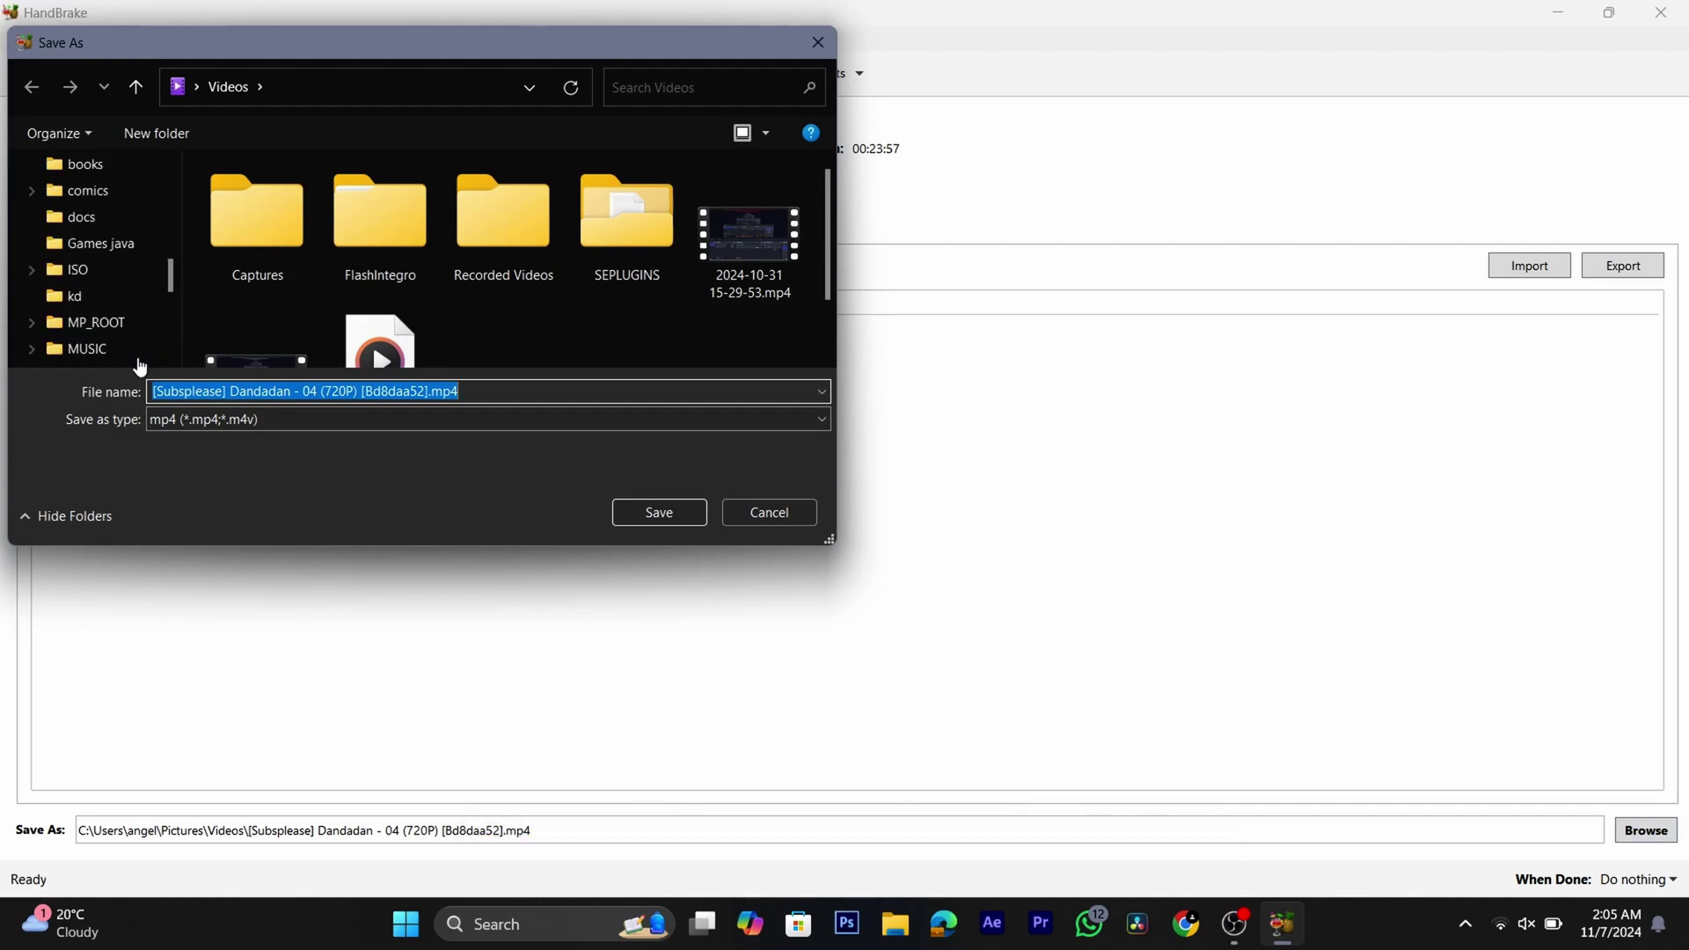
{"action": "scroll", "coordinate": [140, 366], "scroll_direction": "up", "scroll_amount": 1}
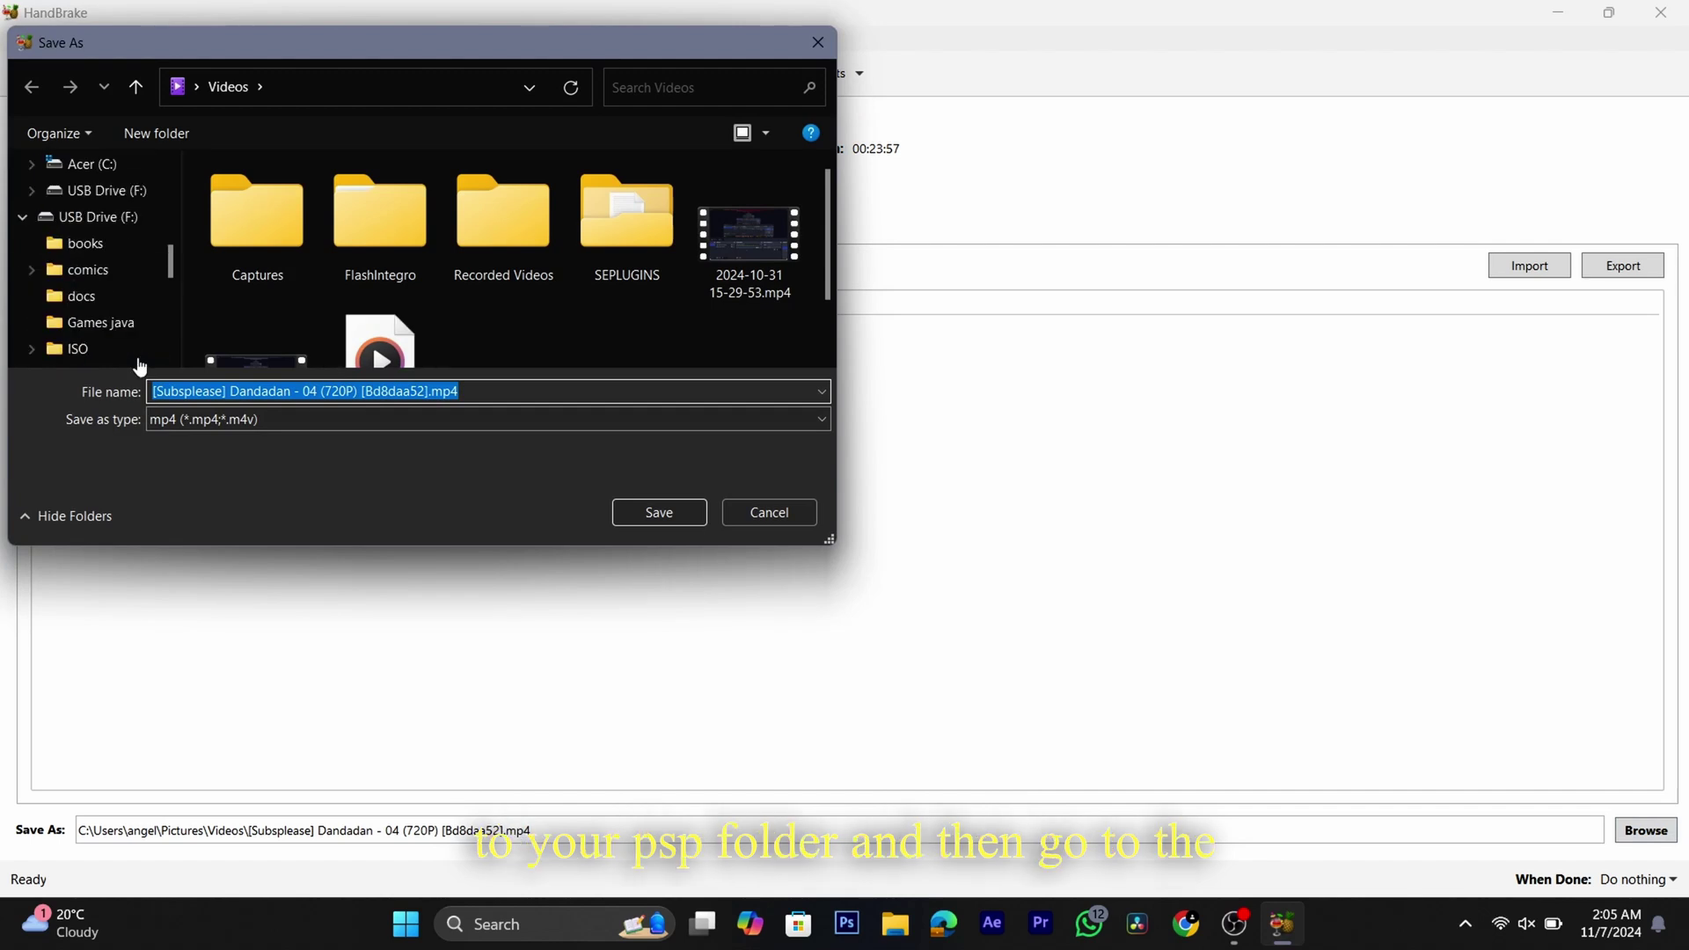
{"action": "left_click", "coordinate": [96, 231]}
{"action": "scroll", "coordinate": [356, 278], "scroll_direction": "down", "scroll_amount": 1}
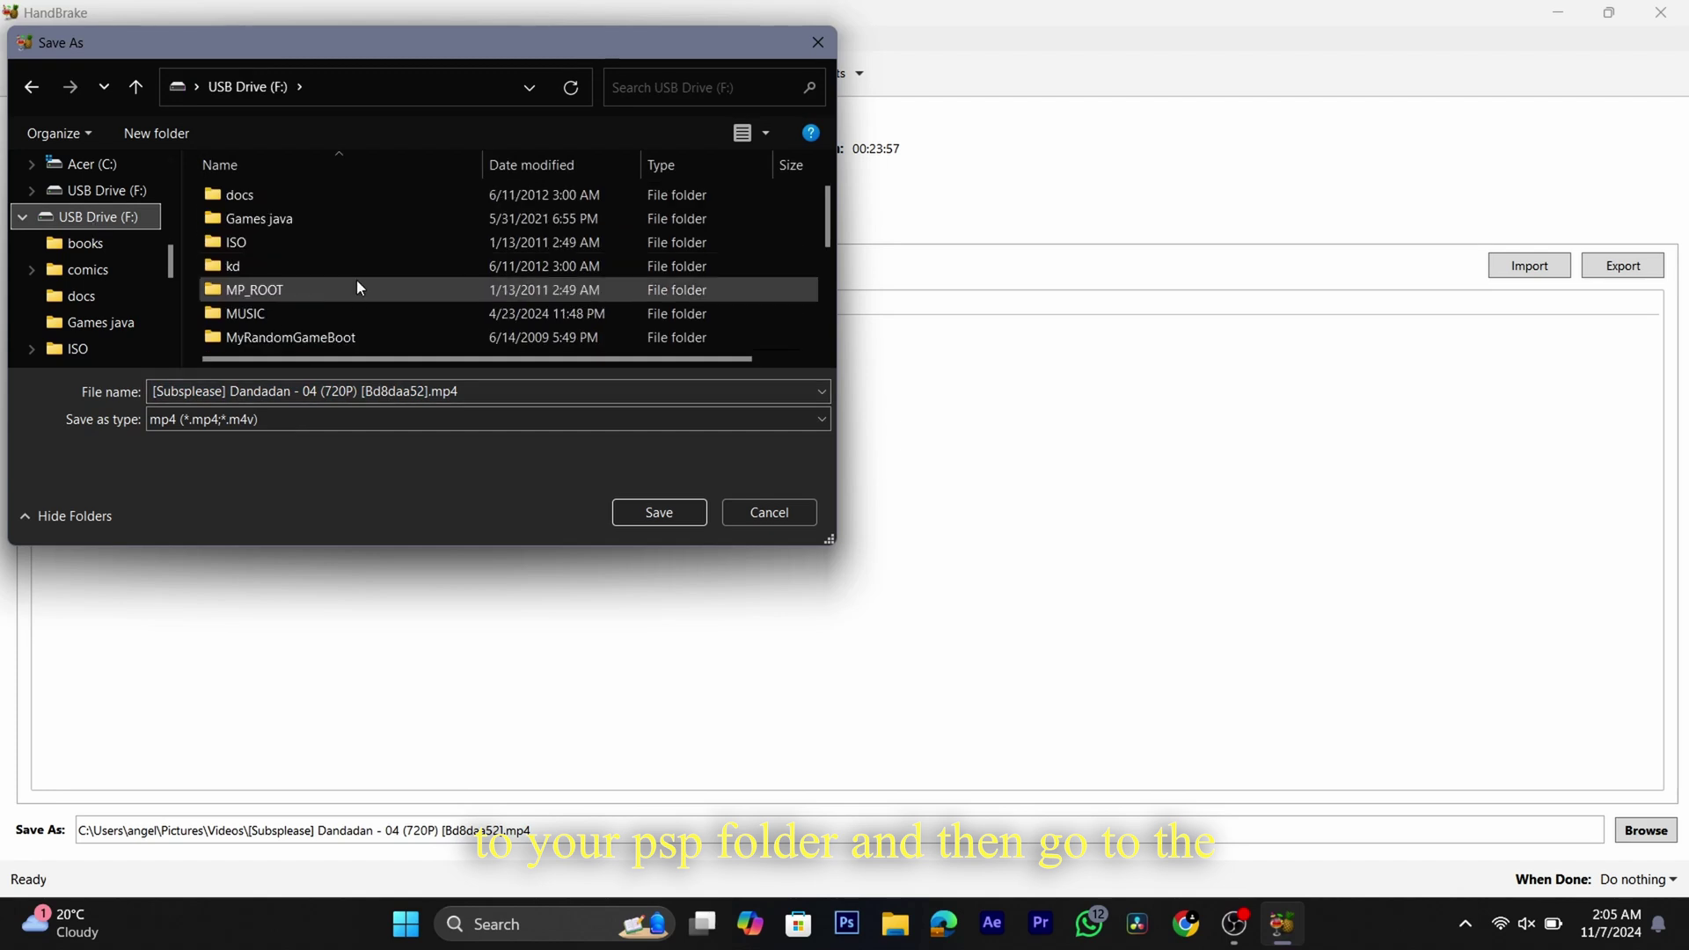
{"action": "scroll", "coordinate": [356, 280], "scroll_direction": "up", "scroll_amount": 1}
{"action": "scroll", "coordinate": [357, 279], "scroll_direction": "down", "scroll_amount": 4}
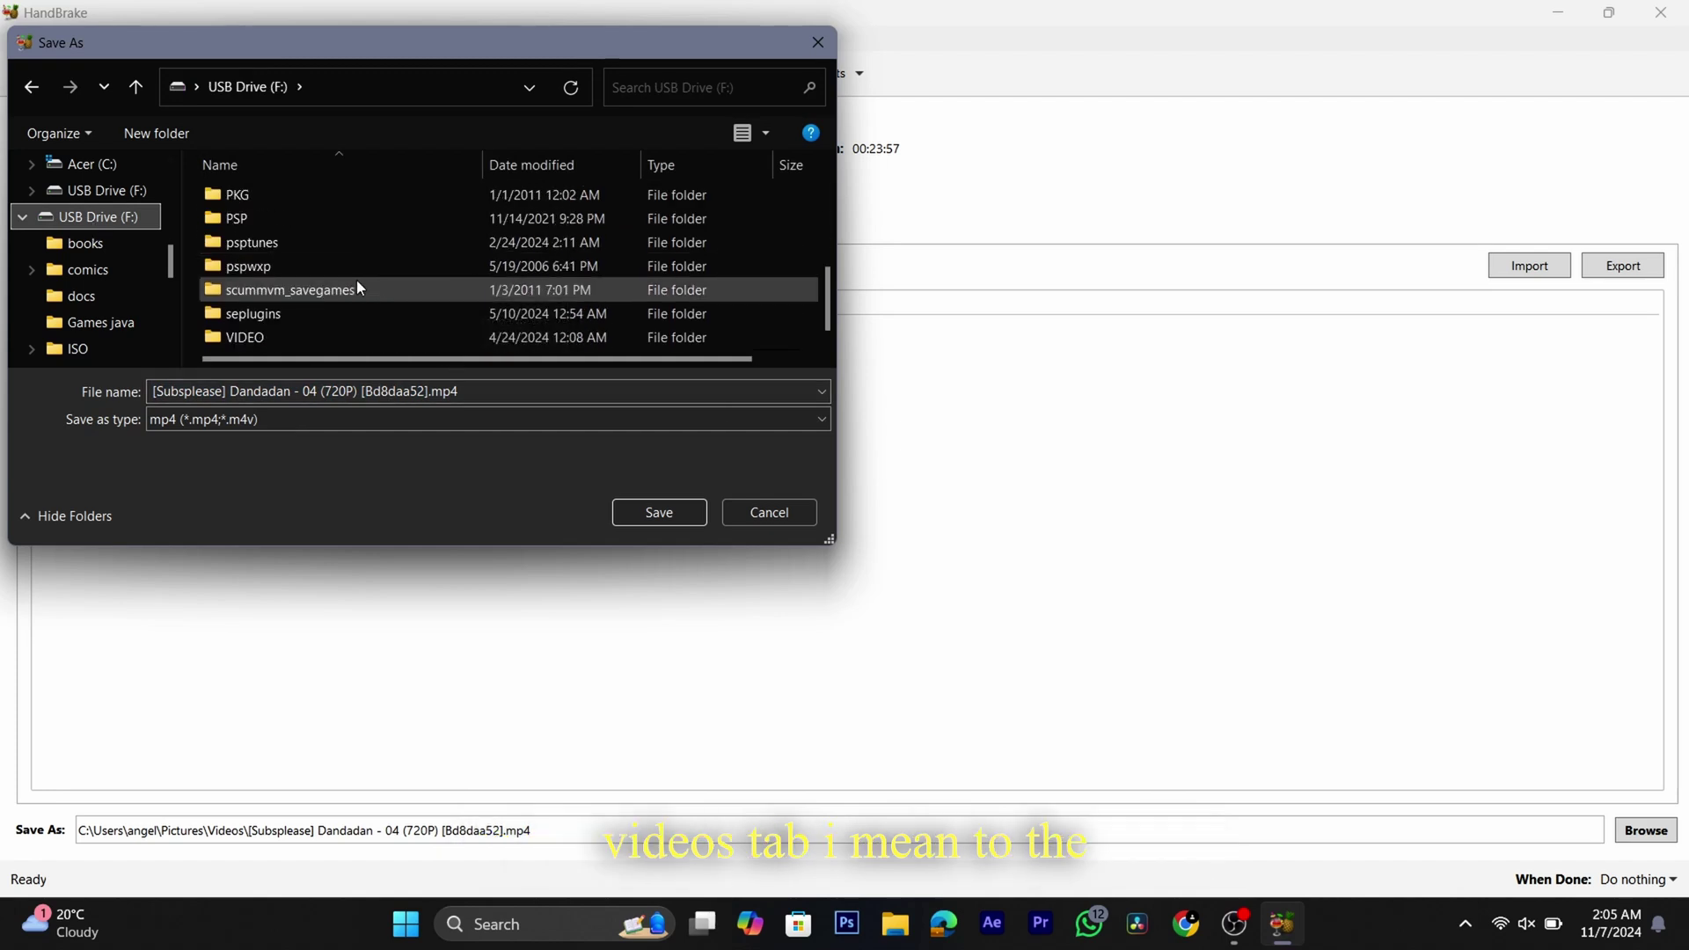
{"action": "double_click", "coordinate": [253, 339]}
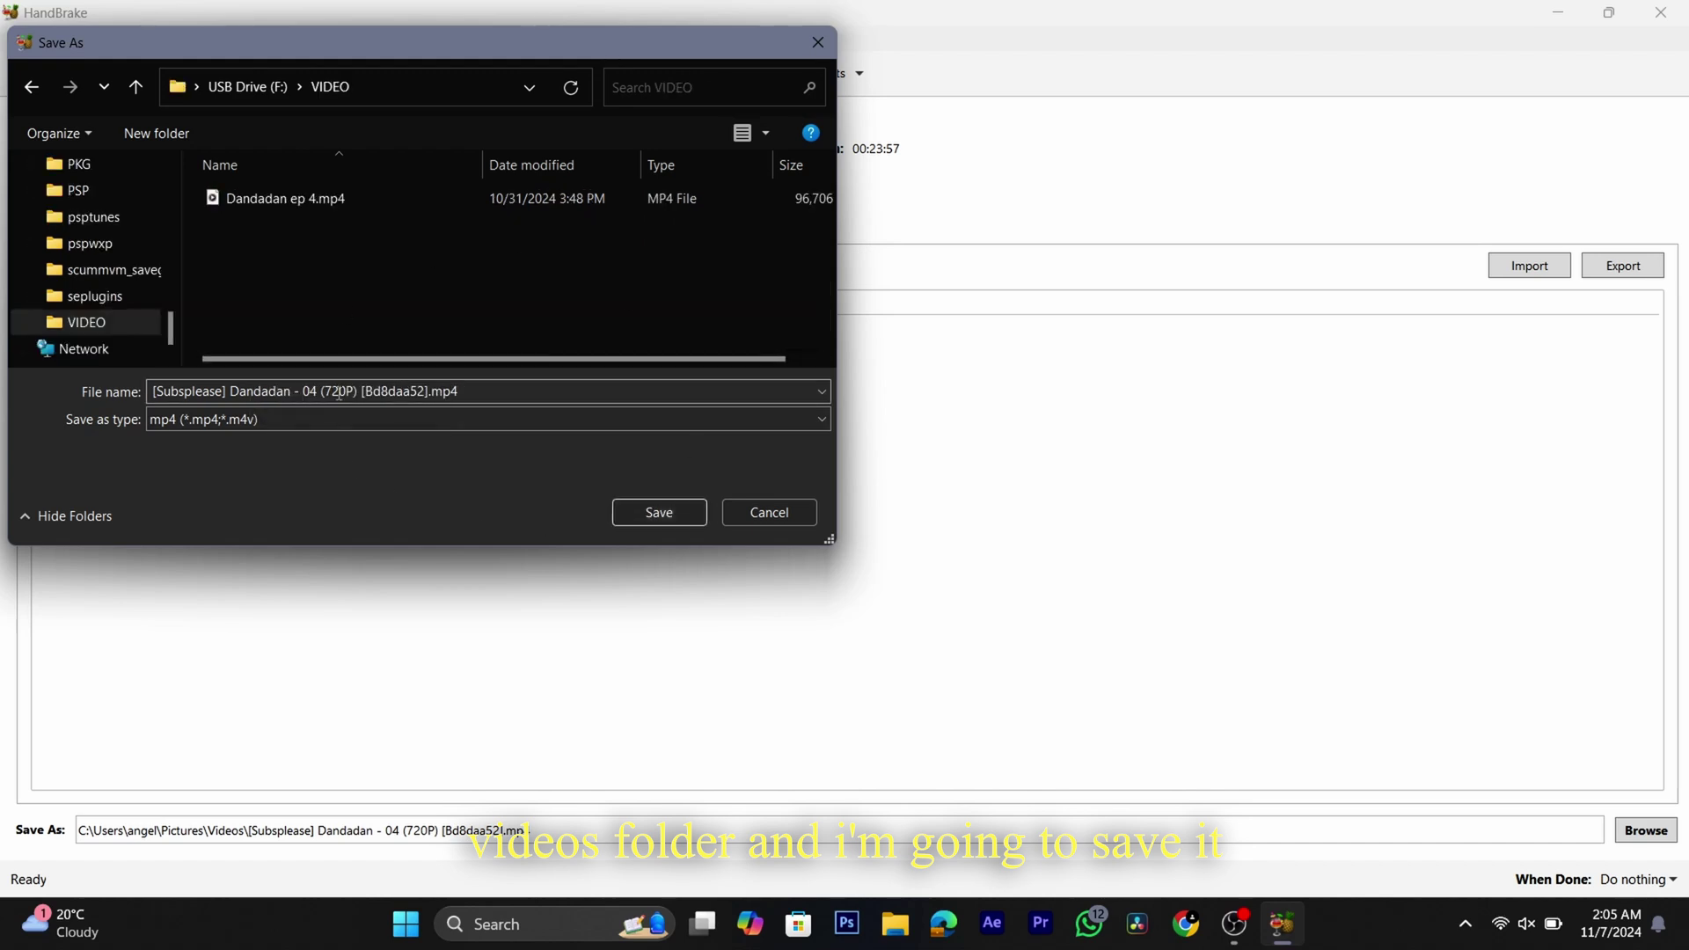
Step: Rename the output file to 'daN DA DAN EP 4 CONVERTED.mp4' and save
{"action": "left_click", "coordinate": [430, 390]}
{"action": "left_click", "coordinate": [430, 390]}
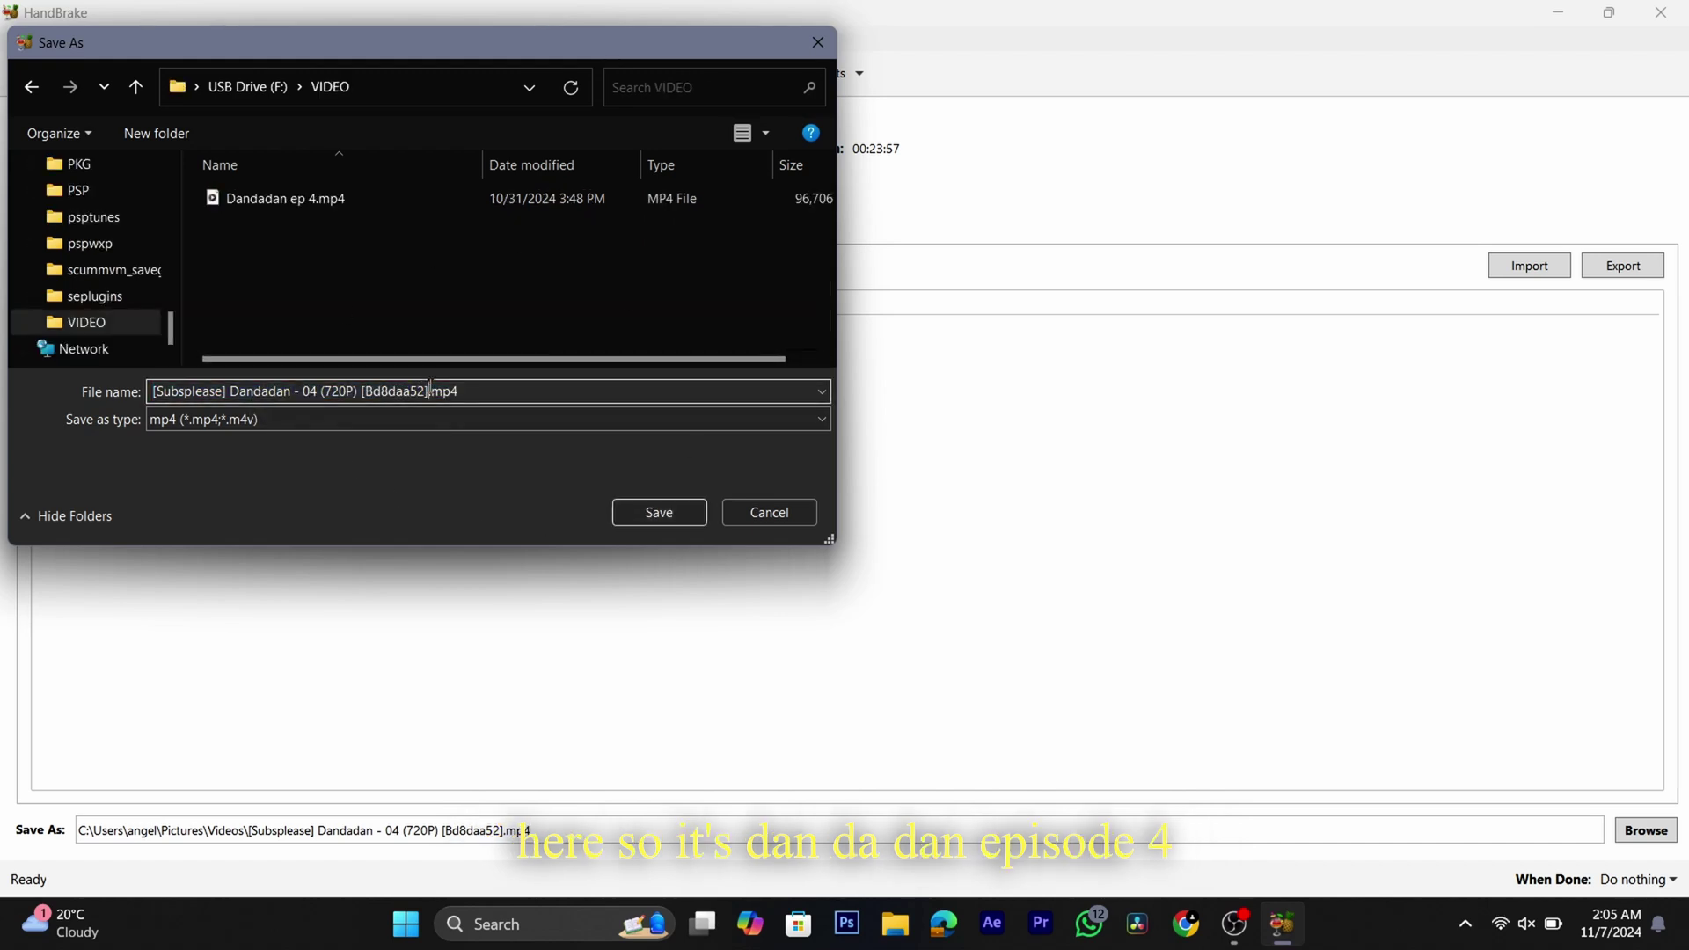
{"action": "key", "text": "BackSpace"}
{"action": "key", "text": "BackSpace"}
{"action": "key", "text": "BackSpace"}
{"action": "key", "text": "BackSpace"}
{"action": "key", "text": "BackSpace"}
{"action": "key", "text": "BackSpace"}
{"action": "key", "text": "BackSpace"}
{"action": "key", "text": "BackSpace"}
{"action": "key", "text": "BackSpace"}
{"action": "key", "text": "BackSpace"}
{"action": "key", "text": "BackSpace"}
{"action": "key", "text": "BackSpace"}
{"action": "key", "text": "BackSpace"}
{"action": "key", "text": "BackSpace"}
{"action": "key", "text": "BackSpace"}
{"action": "key", "text": "BackSpace"}
{"action": "key", "text": "BackSpace"}
{"action": "key", "text": "BackSpace"}
{"action": "key", "text": "BackSpace"}
{"action": "key", "text": "BackSpace"}
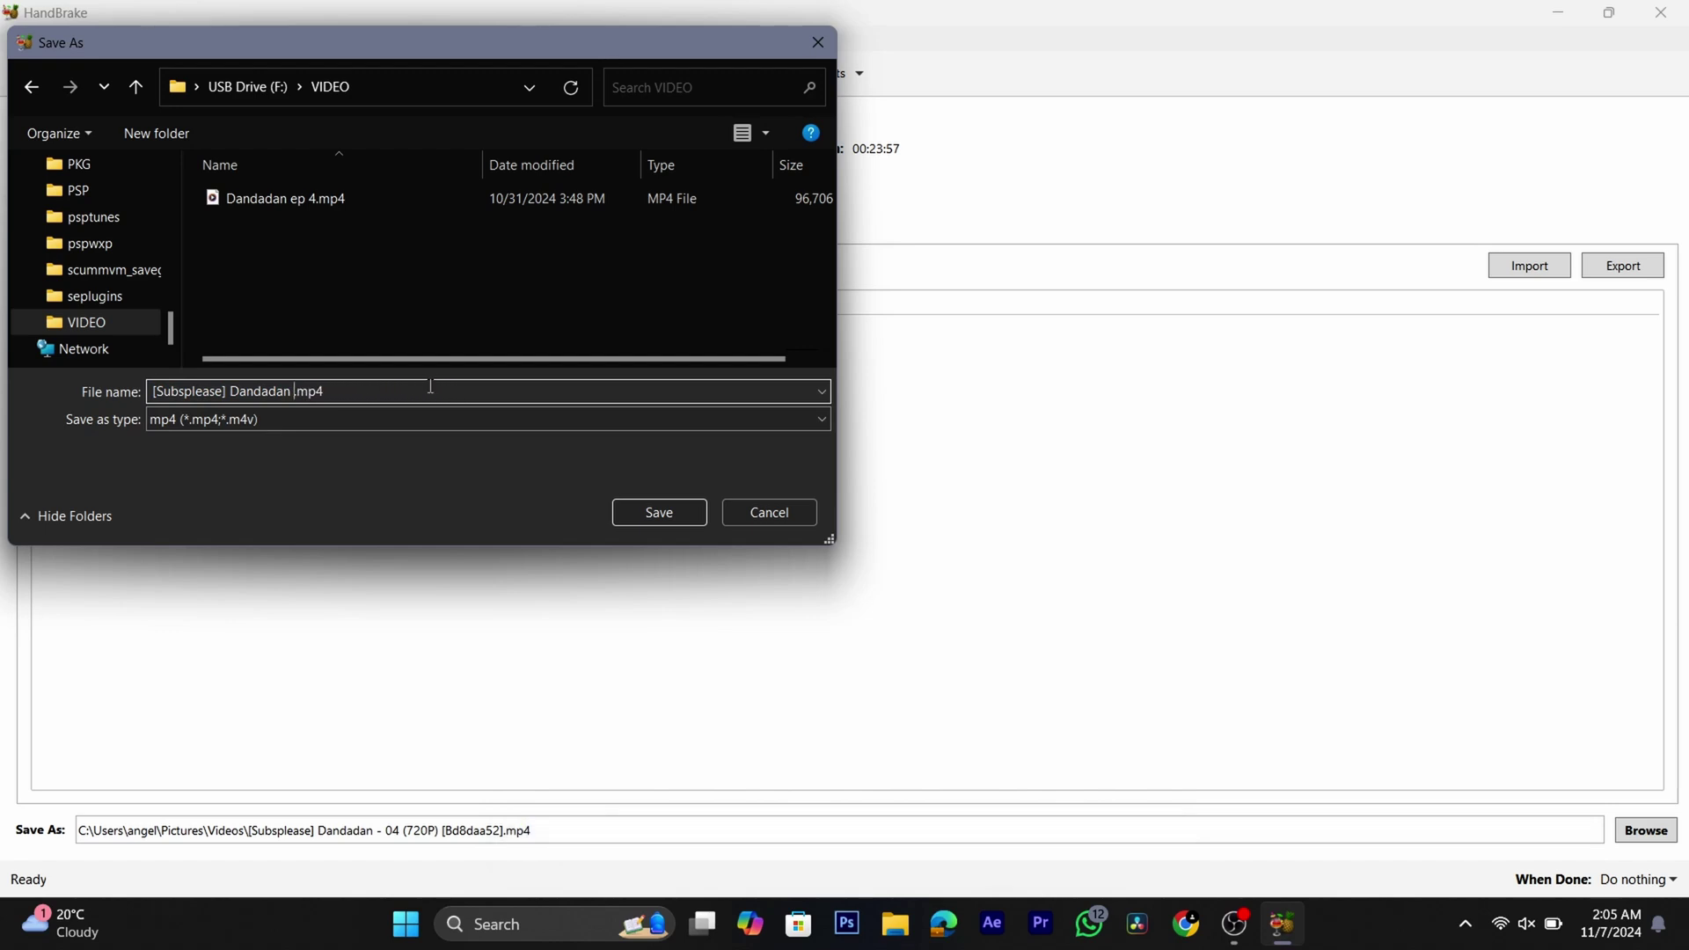
{"action": "type", "text": "daN DA DAN EP 4 CONVW"}
{"action": "key", "text": "BackSpace"}
{"action": "type", "text": "ERTED"}
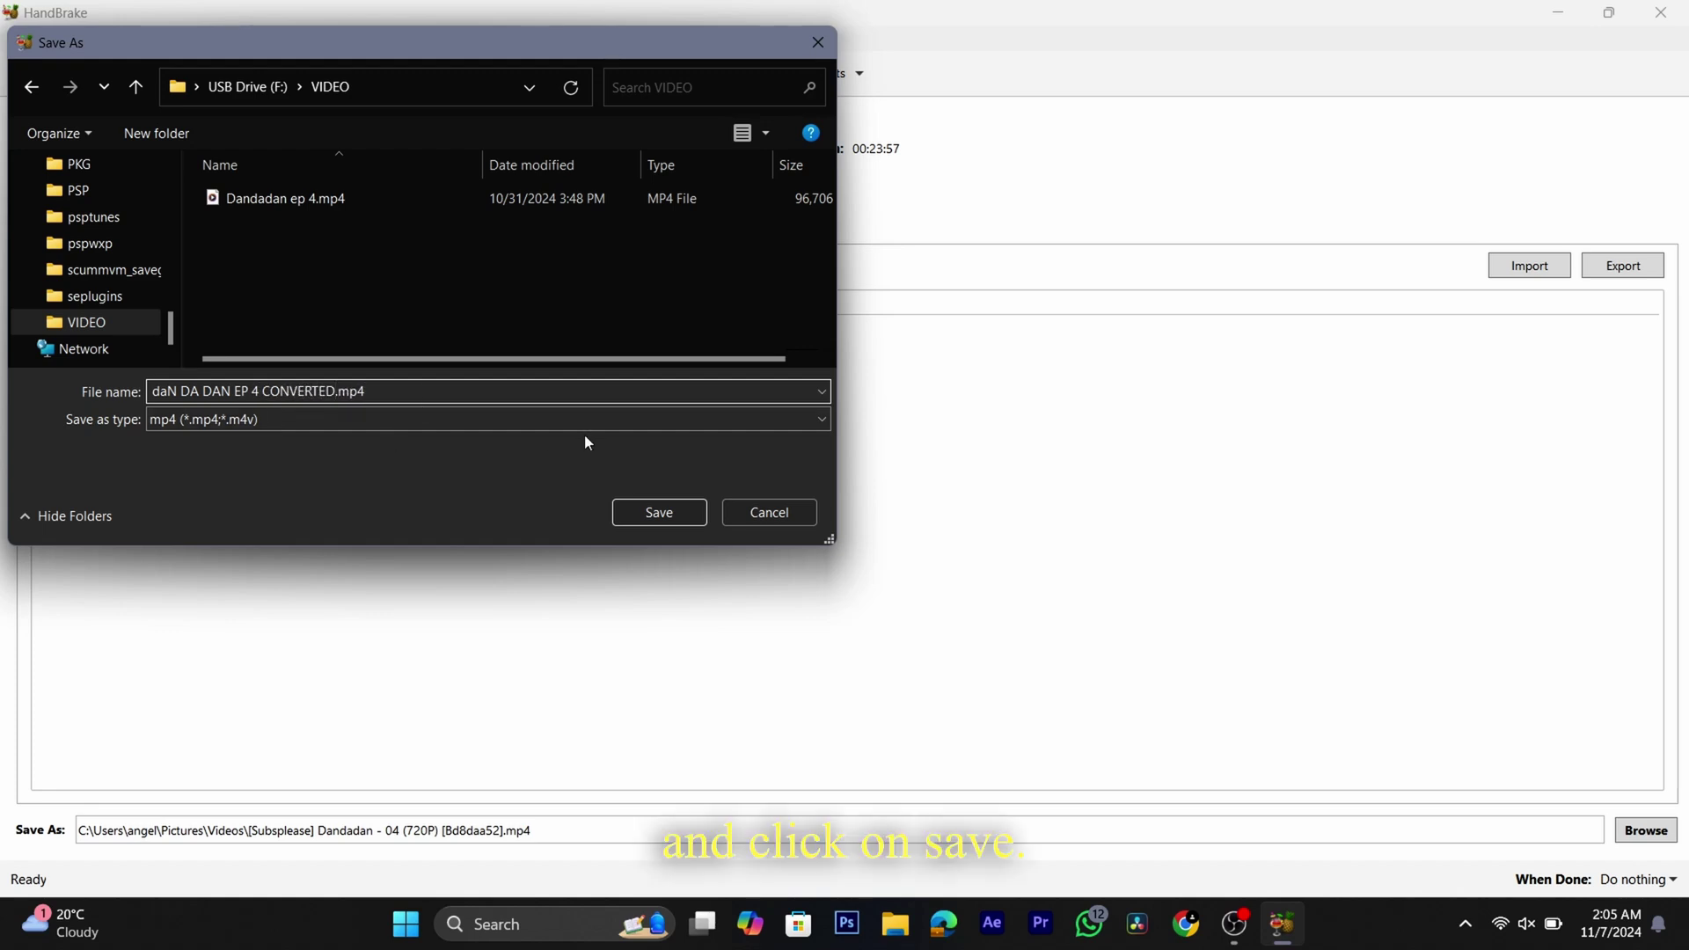
{"action": "left_click", "coordinate": [623, 511]}
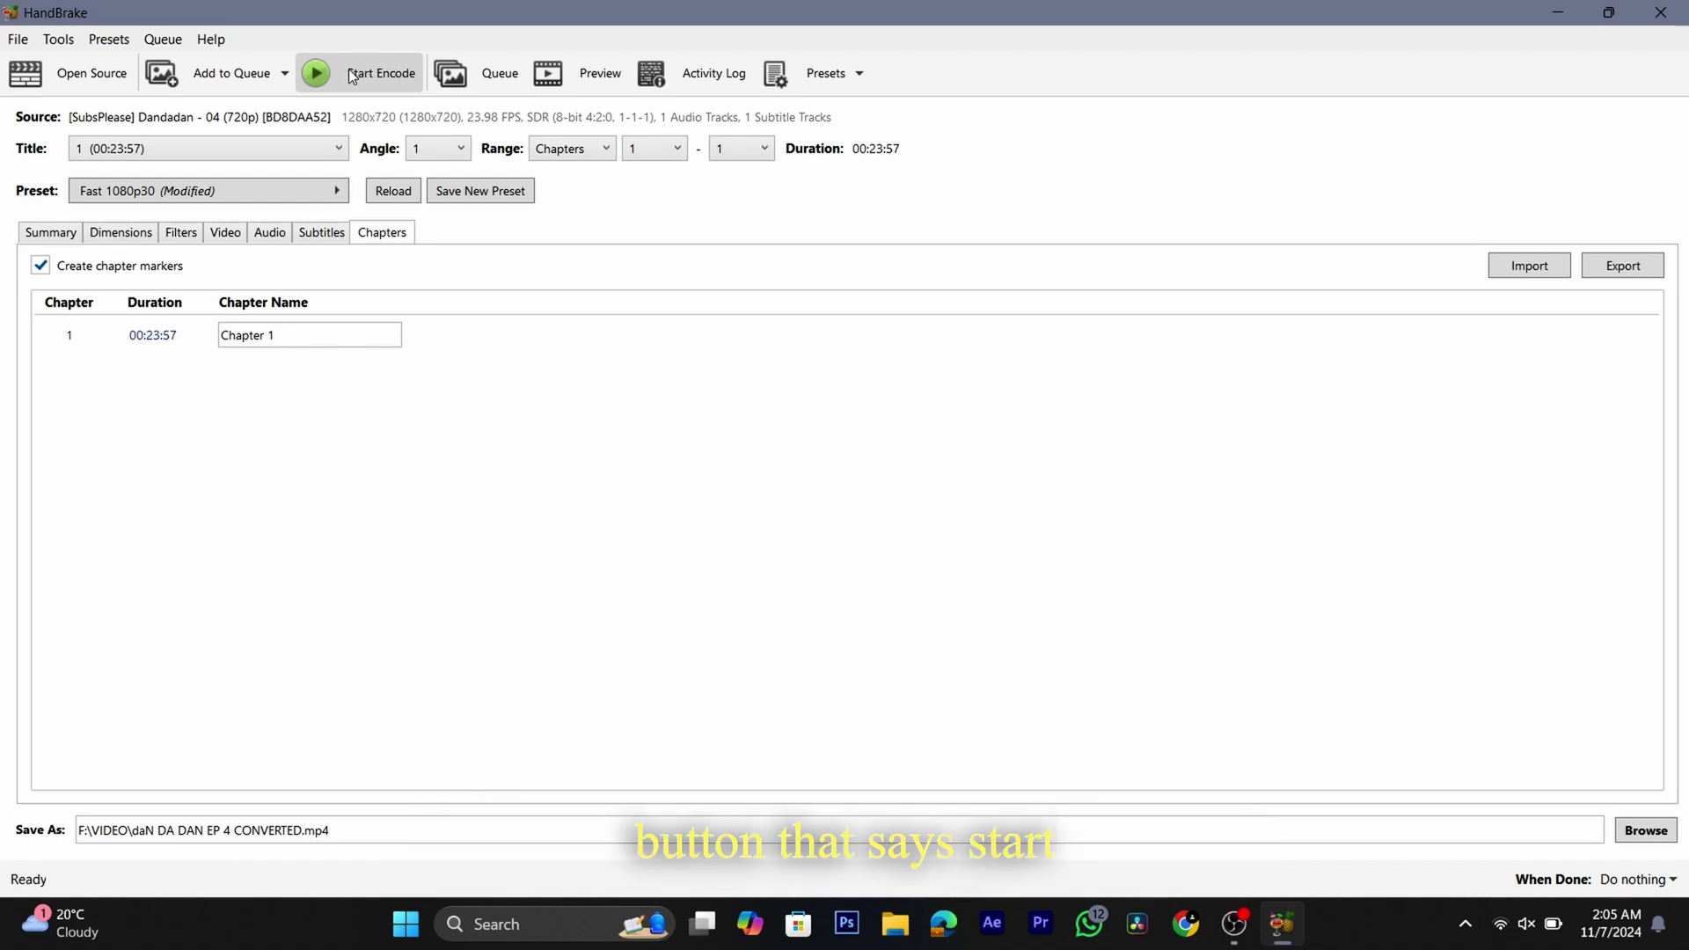
Step: Encode the episode to F:\VIDEO\daN DA DAN EP 4 CONVERTED.mp4 and wait for Queue Finished
{"action": "left_click", "coordinate": [360, 79]}
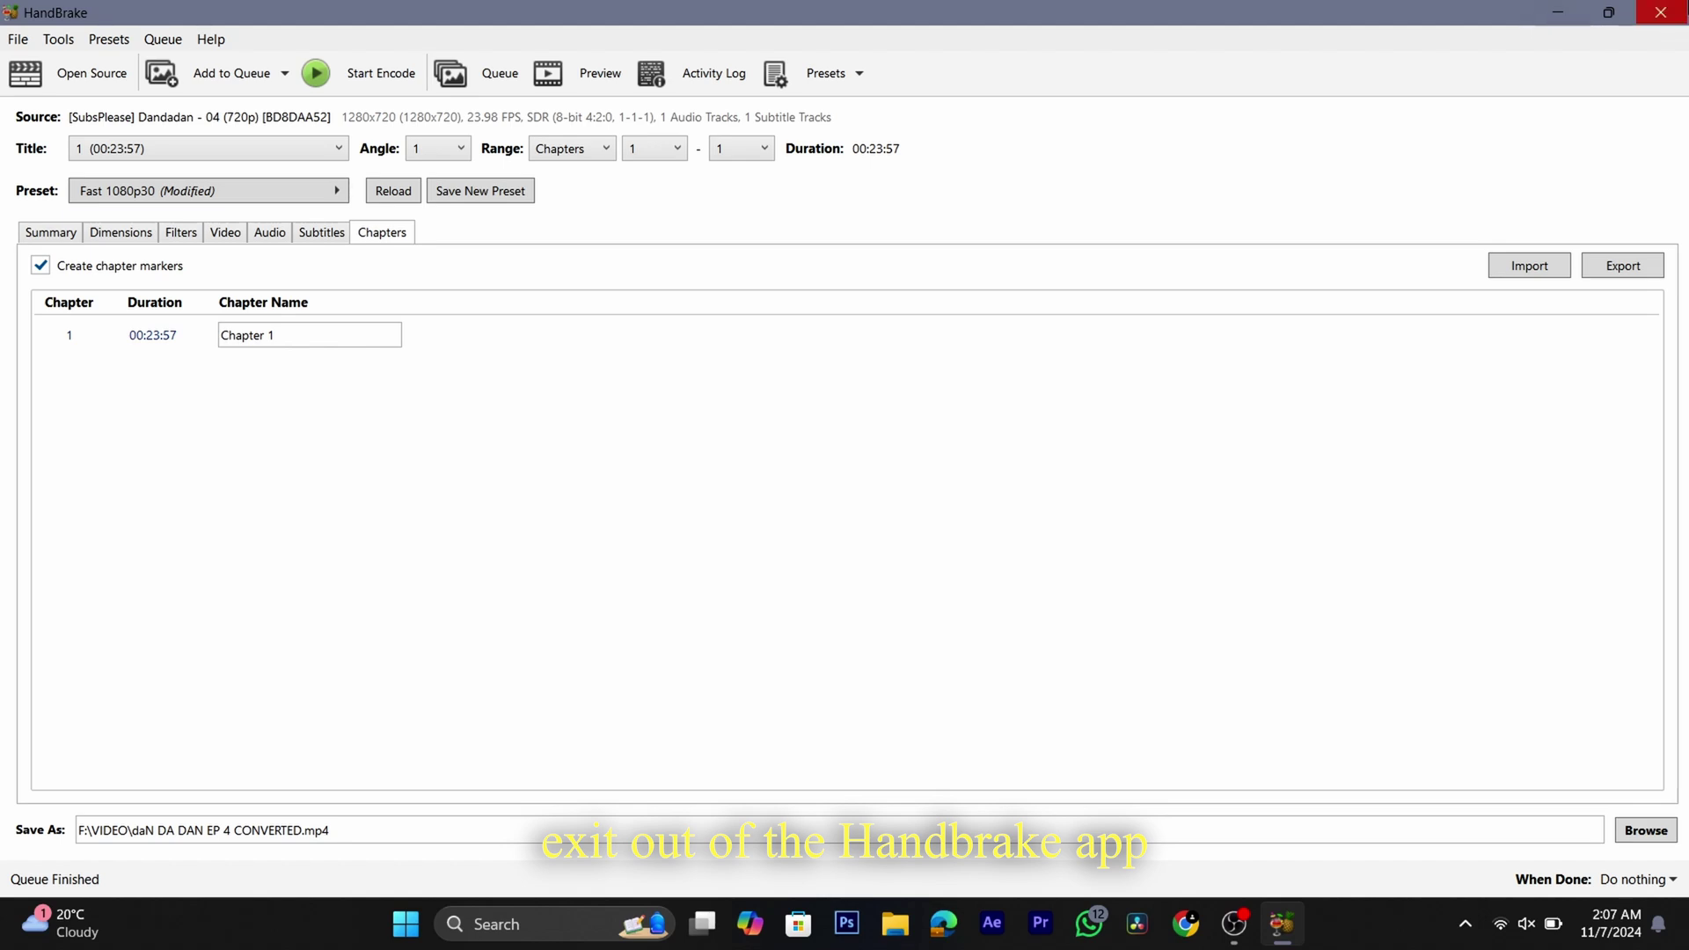
Step: Close the HandBrake window to return to the Windows desktop
{"action": "left_click", "coordinate": [1660, 13]}
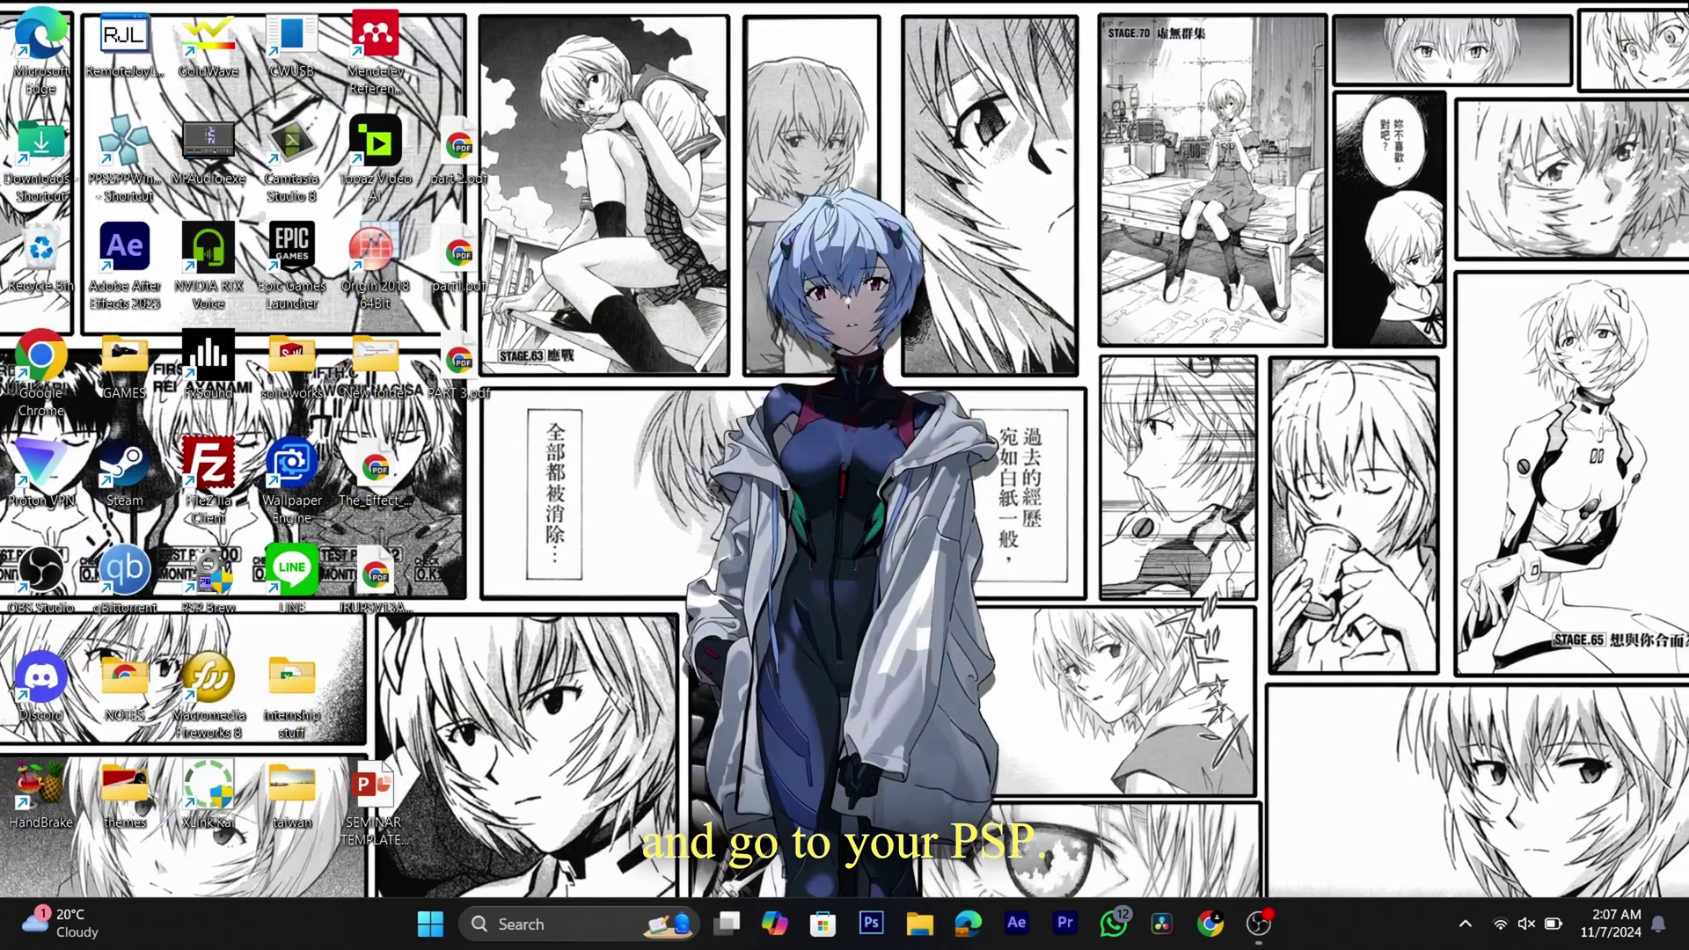